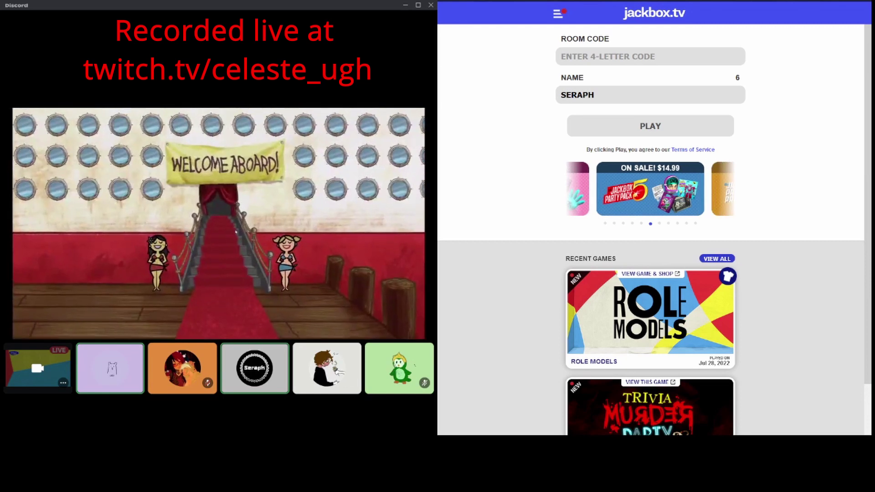
- Join the Joke Boat room ACKL as Seraph
{"action": "left_click", "coordinate": [616, 55]}
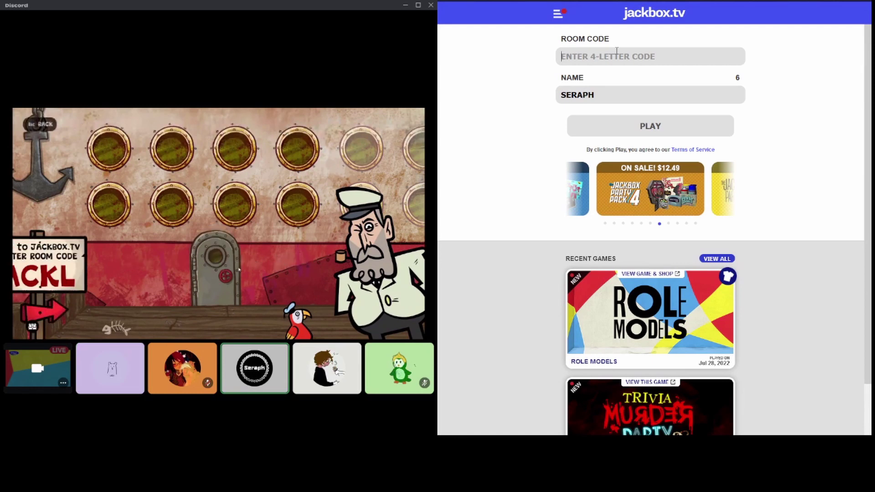
{"action": "type", "text": "A"}
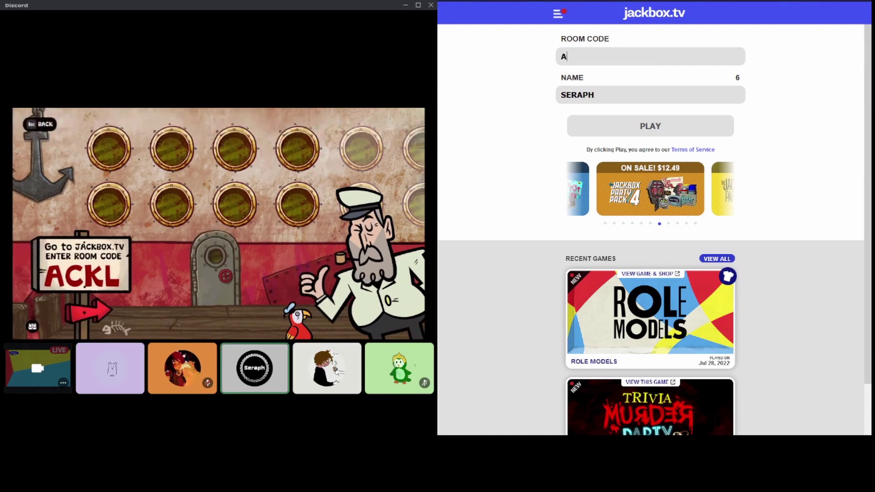
{"action": "type", "text": "CKL"}
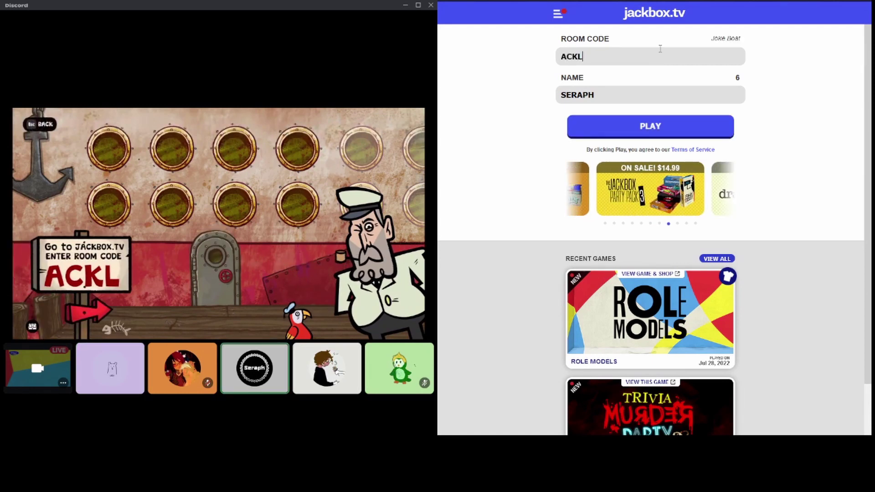
{"action": "left_click", "coordinate": [632, 128]}
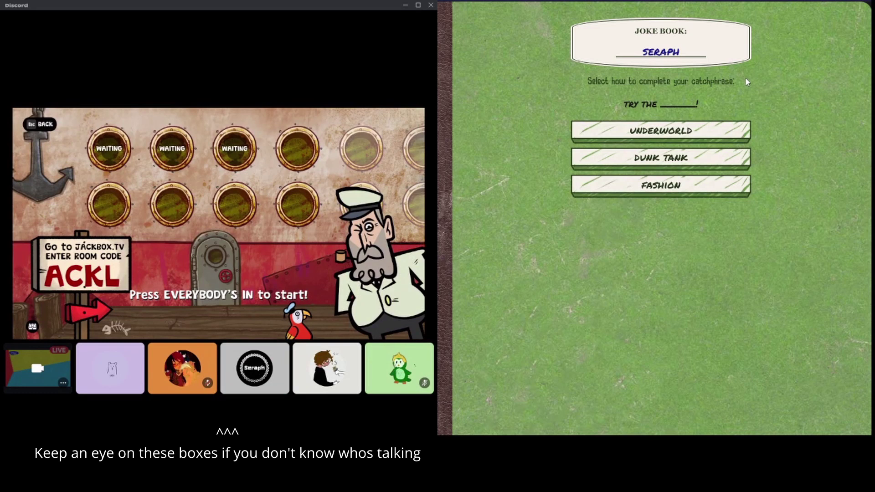
- Pick an ending for the catchphrase and wait in the lobby
{"action": "left_click", "coordinate": [671, 140]}
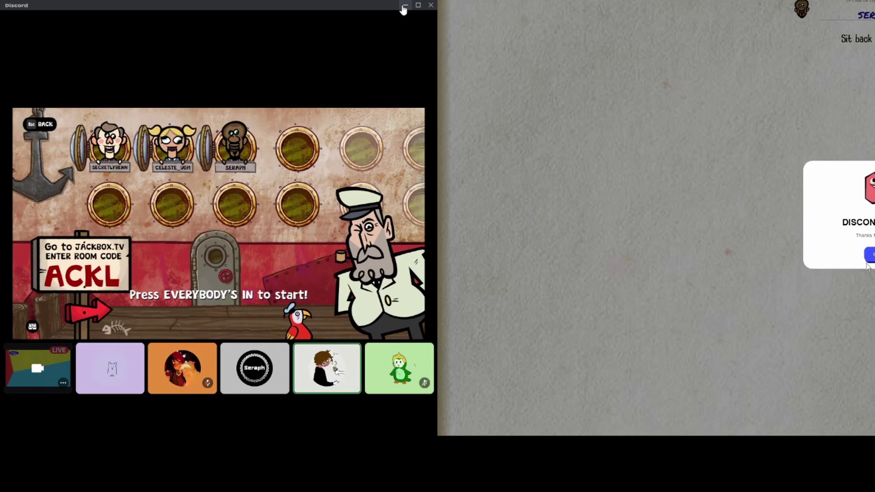
- Dismiss the disconnection notice and rejoin Joke Boat with room code NBIV
{"action": "left_click", "coordinate": [870, 256]}
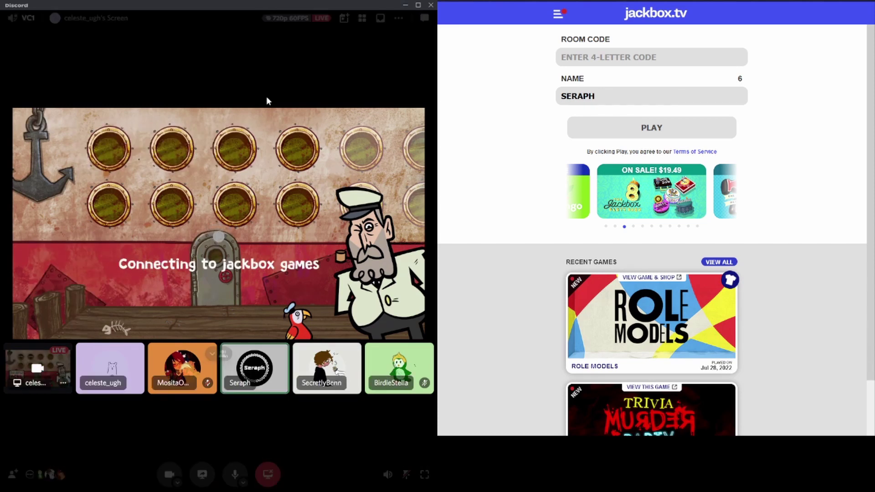
{"action": "left_click", "coordinate": [601, 60]}
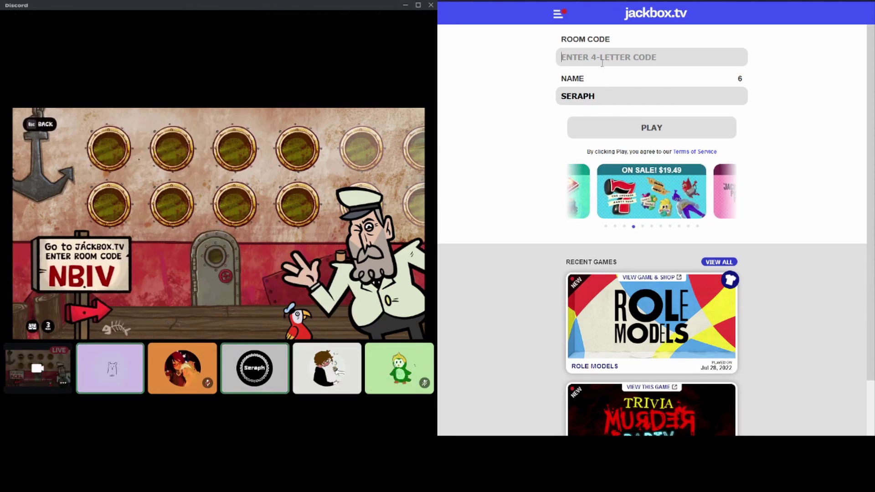
{"action": "type", "text": "NBIV"}
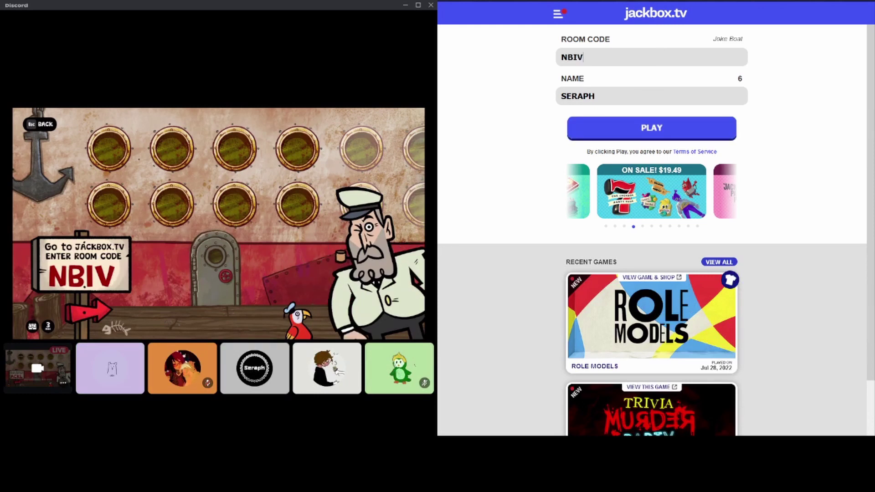
{"action": "key", "text": "Return"}
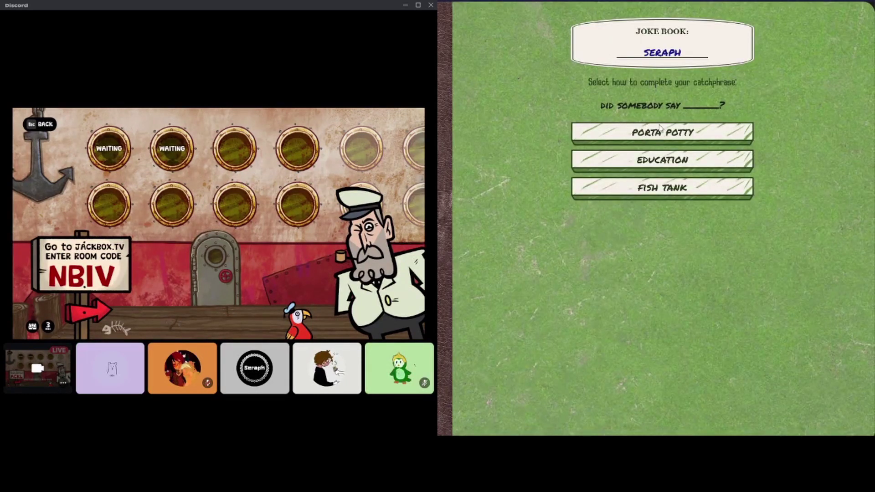
- Complete the catchphrase with Porta Potty and enter the lobby
{"action": "left_click", "coordinate": [663, 141]}
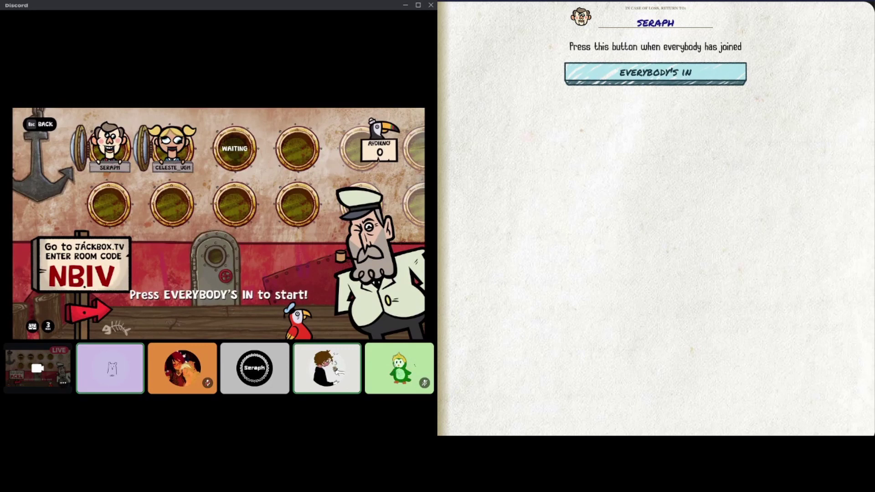
- Start the game with EVERYBODY'S IN now that all players joined
{"action": "left_click", "coordinate": [657, 74]}
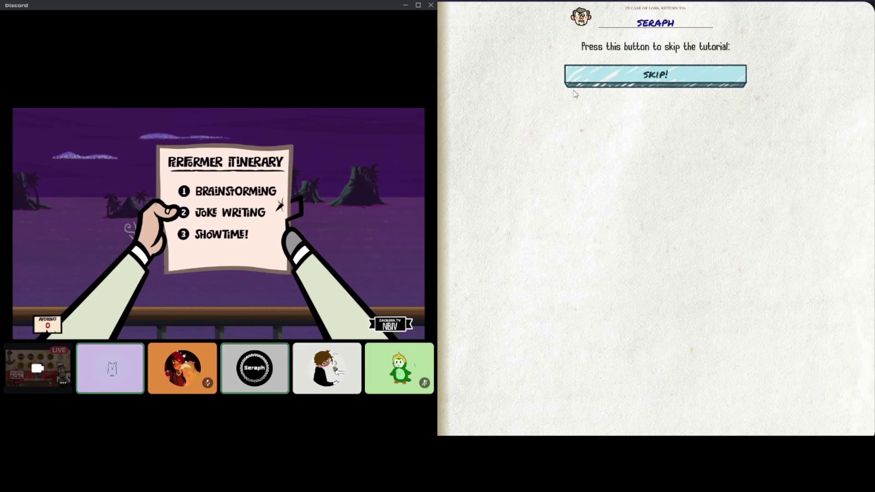
- Skip the tutorial and submit joke topics: elephant as the animal, a person's name and an object
{"action": "left_click", "coordinate": [650, 72]}
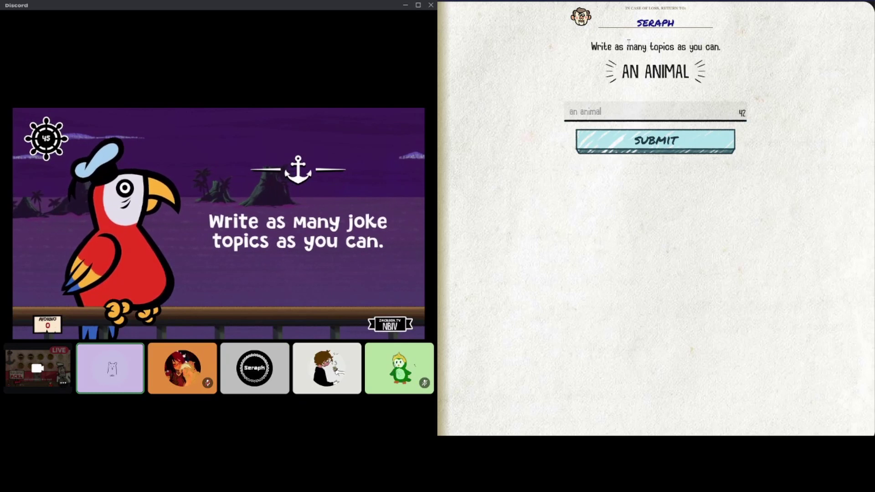
{"action": "left_click", "coordinate": [604, 112]}
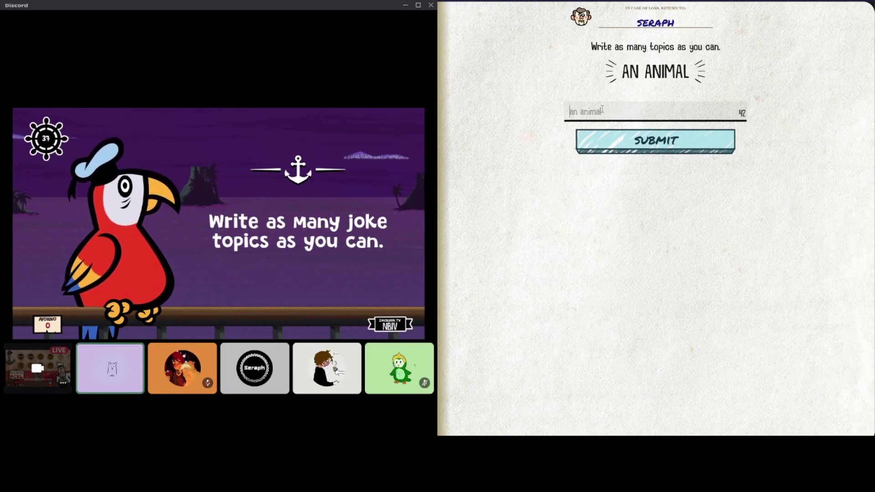
{"action": "type", "text": "A very larg"}
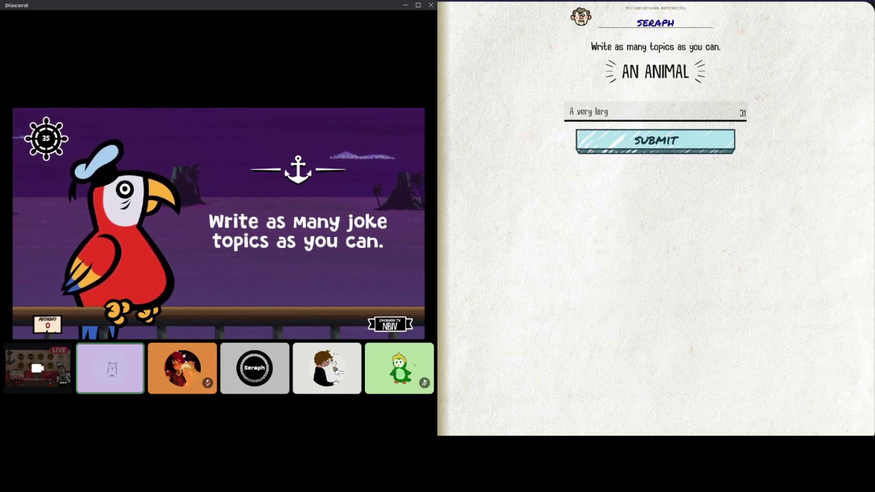
{"action": "type", "text": "e "}
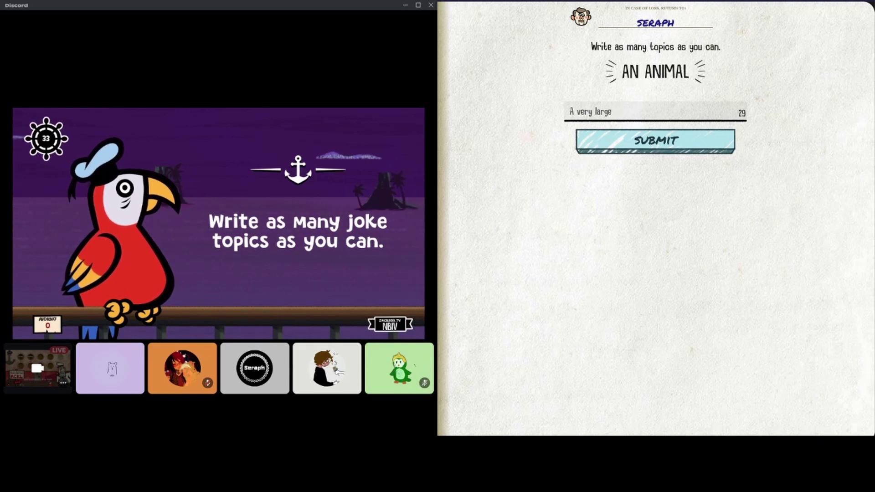
{"action": "type", "text": "elephant"}
{"action": "key", "text": "Return"}
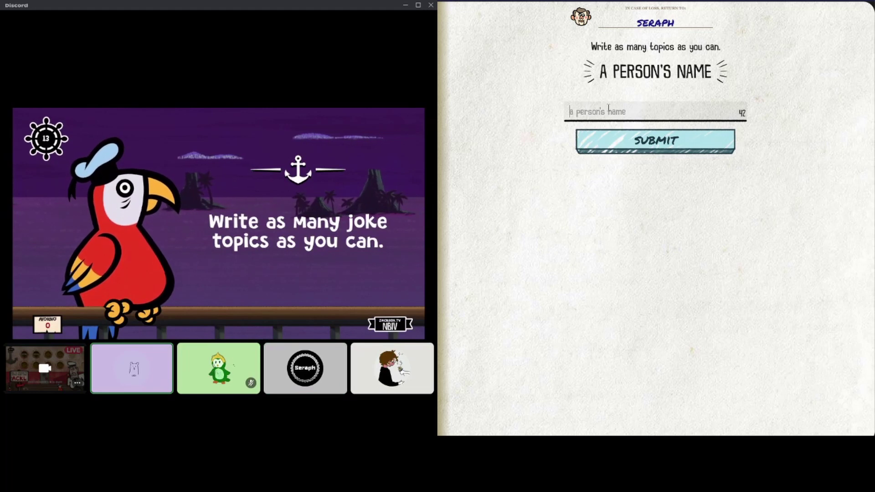
{"action": "type", "text": "J"}
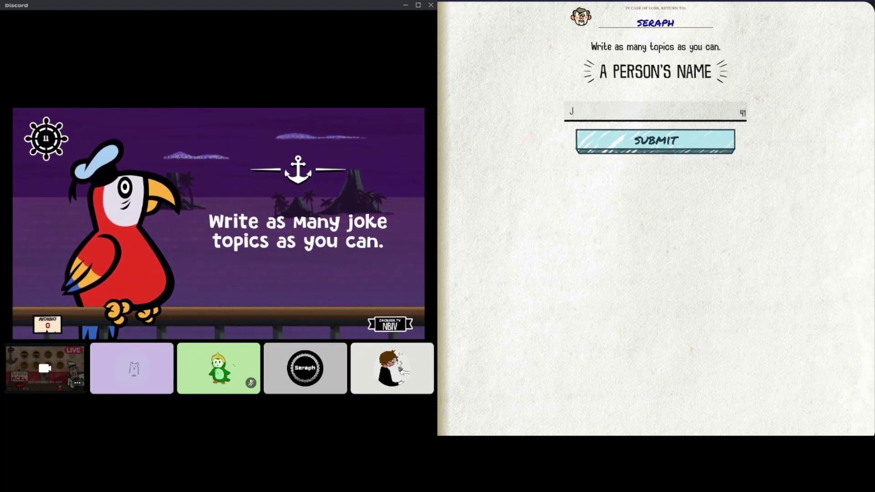
{"action": "type", "text": "TGC"}
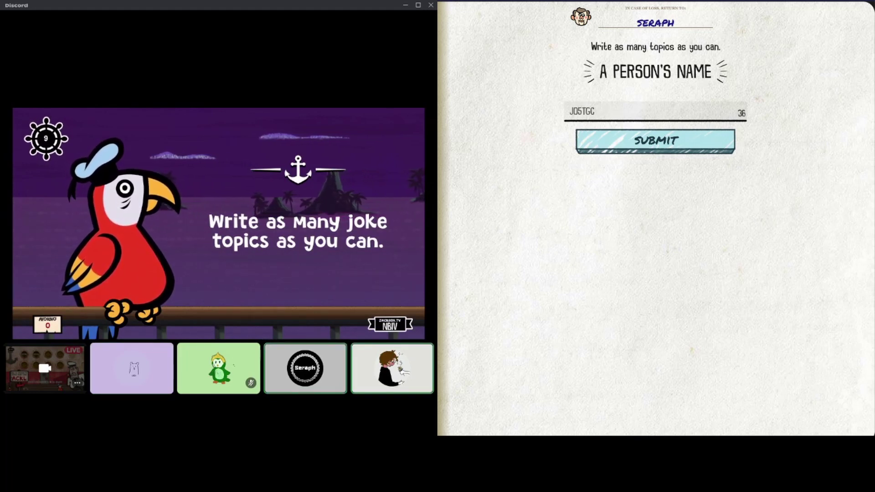
{"action": "key", "text": "Return"}
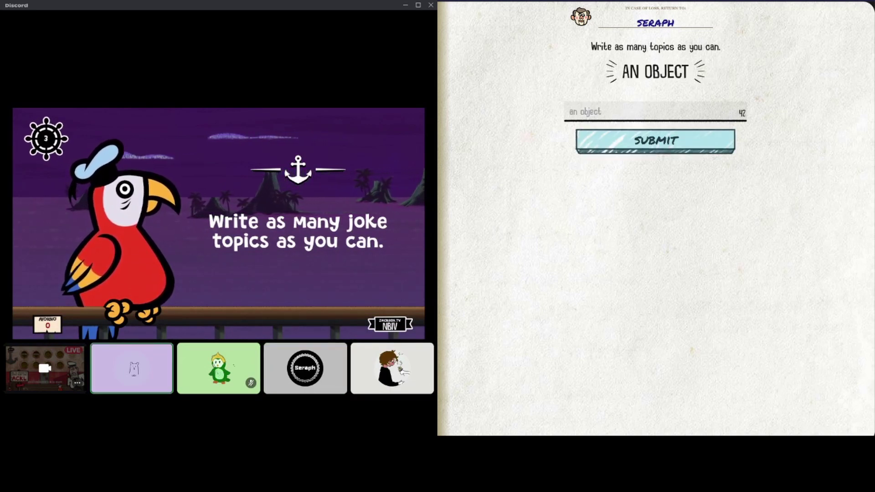
{"action": "type", "text": "cat"}
{"action": "key", "text": "Return"}
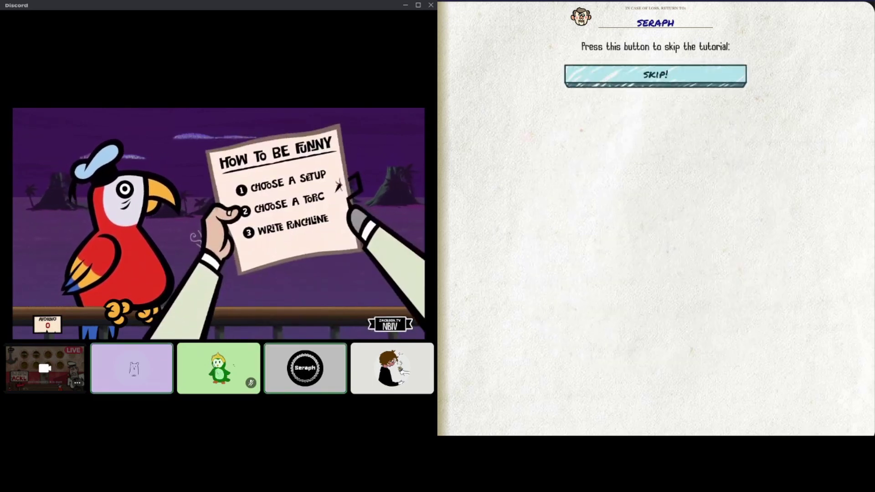
- Skip the how-to-be-funny tutorial to reach the set-ups for joke 1
{"action": "left_click", "coordinate": [635, 80]}
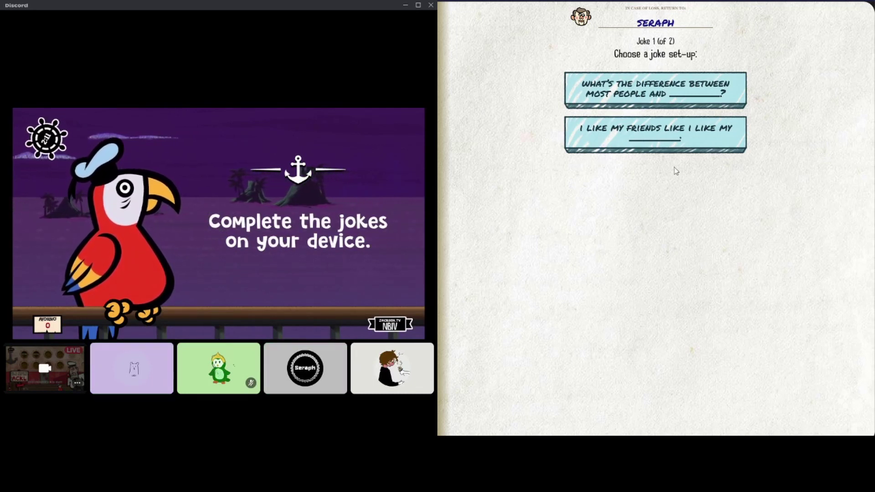
- Finish joke 1 'I like my friends like I like my toilets' with a punchline
{"action": "left_click", "coordinate": [654, 138]}
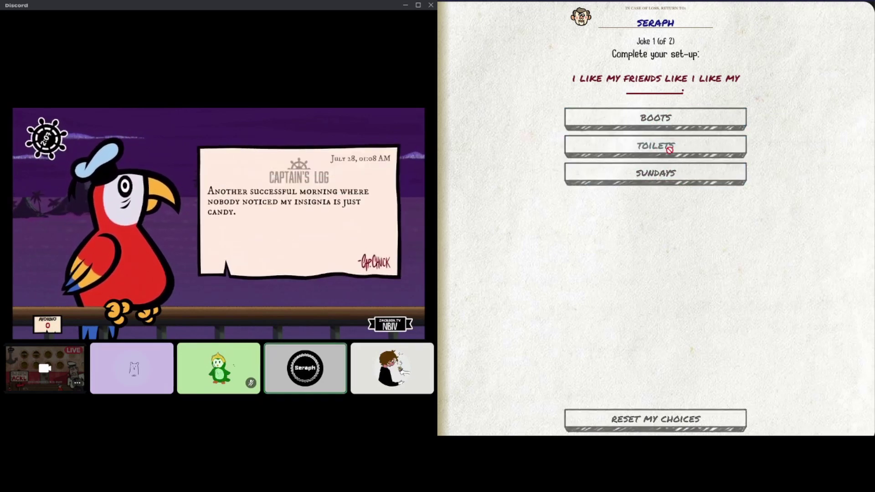
{"action": "left_click", "coordinate": [687, 145]}
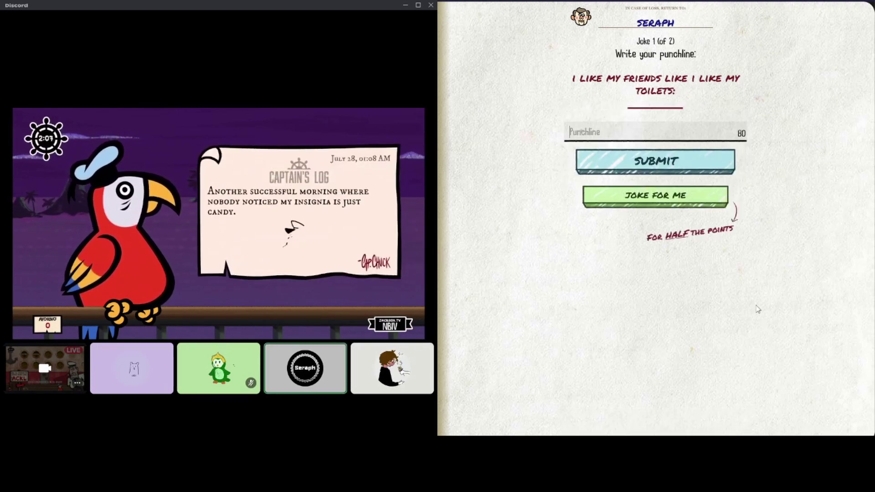
{"action": "left_click", "coordinate": [610, 131]}
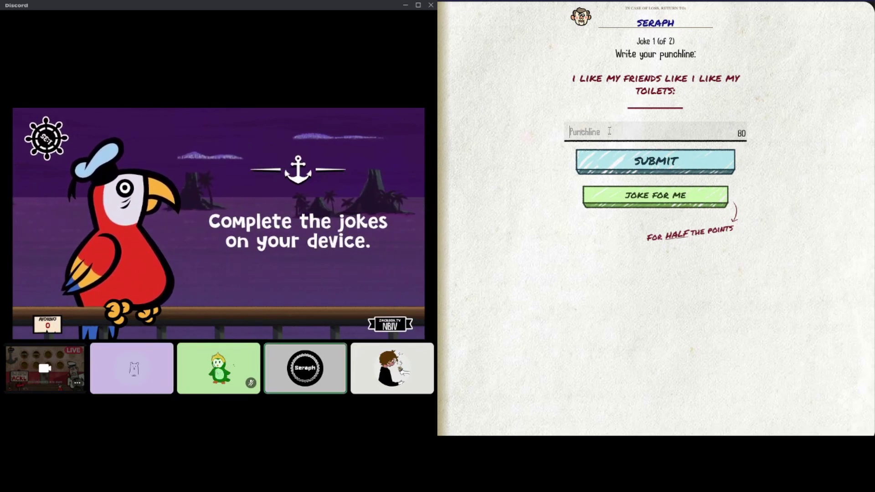
{"action": "type", "text": "Broken"}
{"action": "key", "text": "Return"}
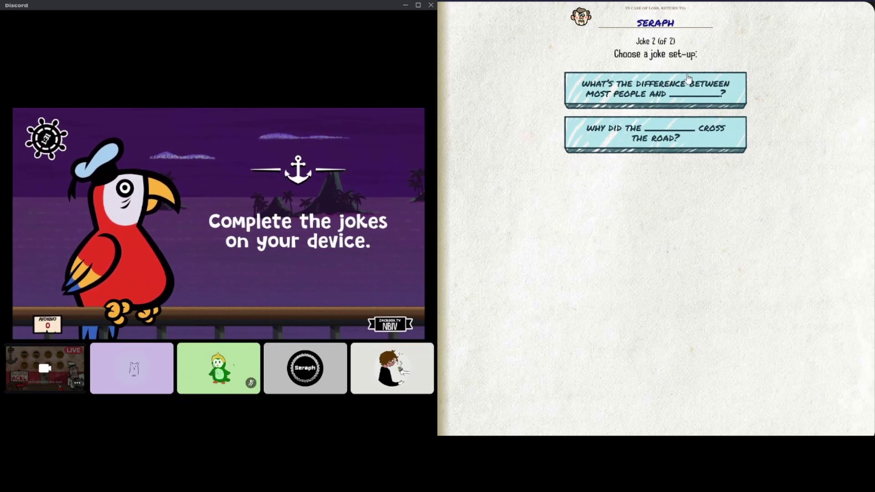
- Submit joke 2 'Why did the lasso cross the road? To catch a ride' after rerolling the topics
{"action": "left_click", "coordinate": [656, 136]}
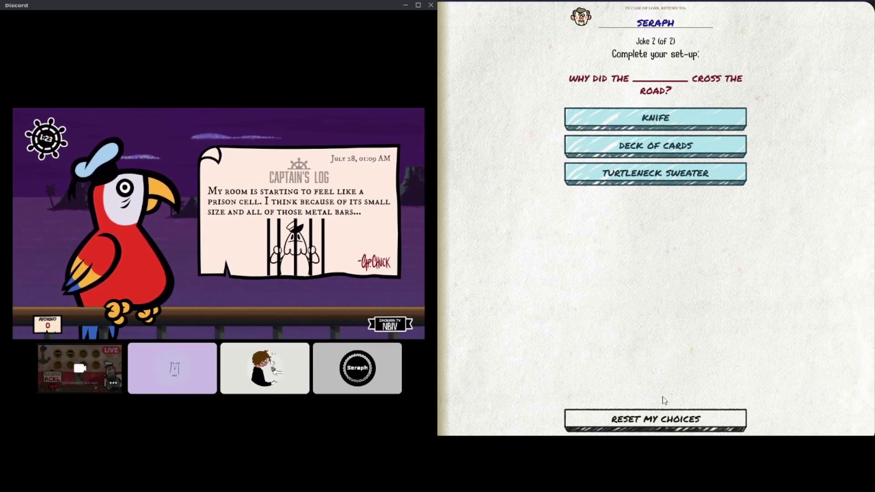
{"action": "left_click", "coordinate": [661, 417]}
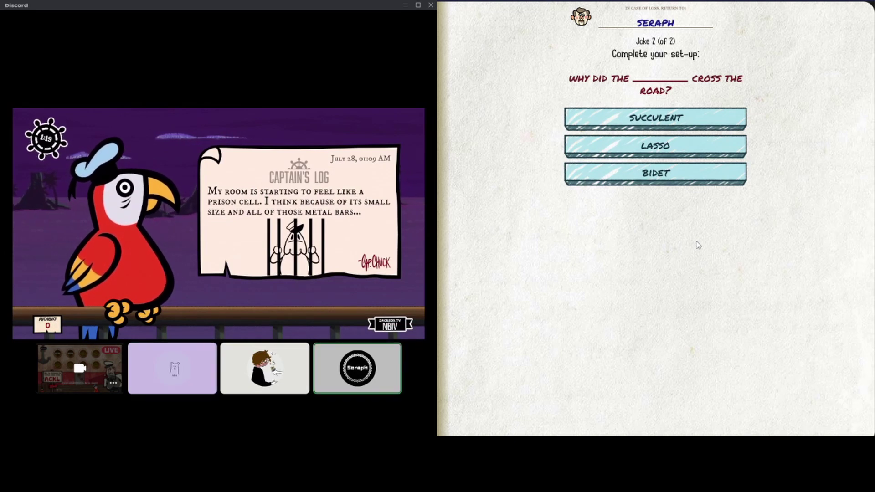
{"action": "left_click", "coordinate": [647, 153]}
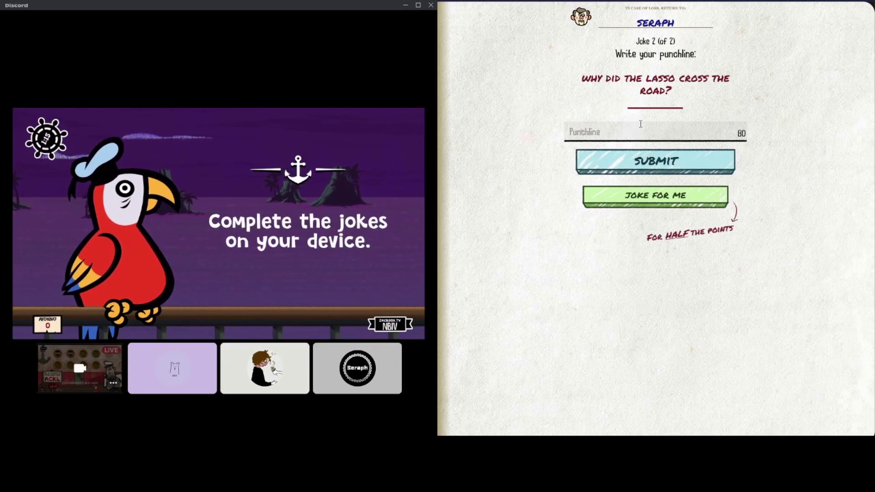
{"action": "type", "text": "To catch a ride"}
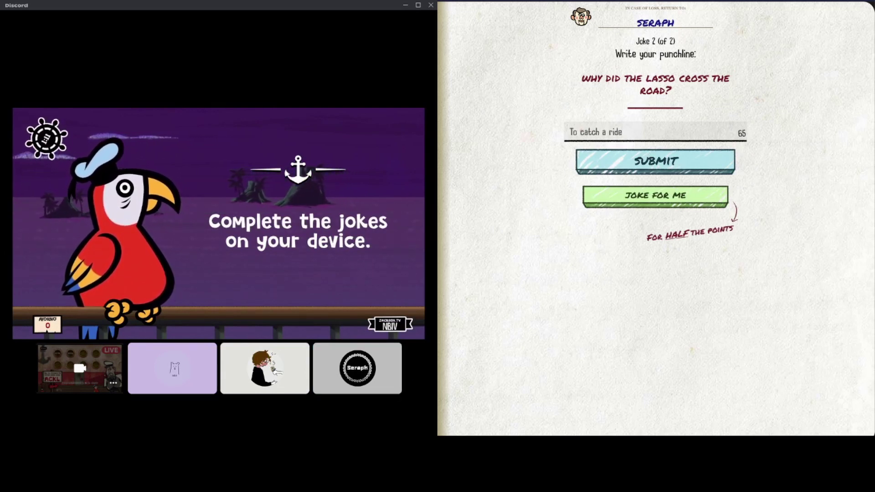
{"action": "key", "text": "Return"}
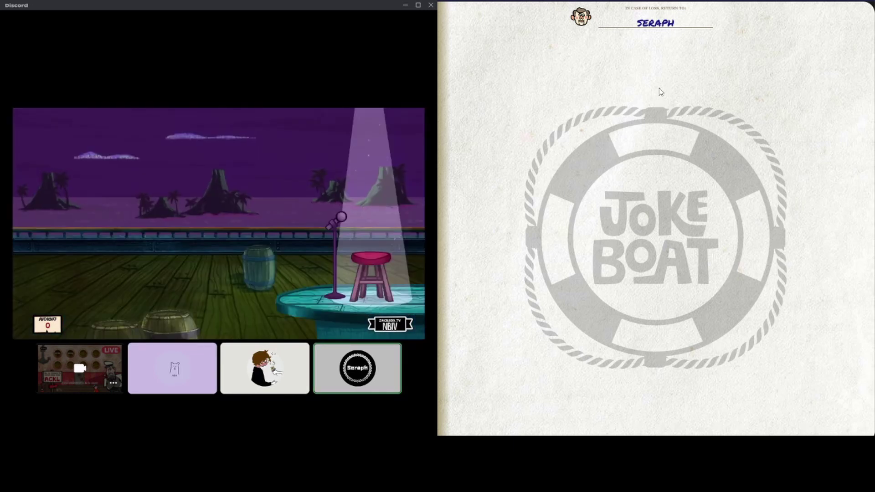
{"action": "left_click", "coordinate": [660, 111]}
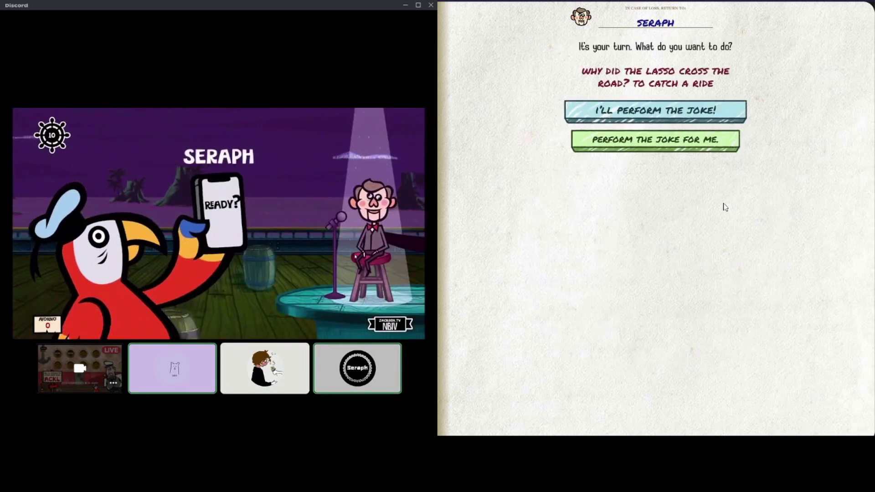
- Choose 'I'll perform the joke!' for the lasso joke
{"action": "left_click", "coordinate": [684, 107]}
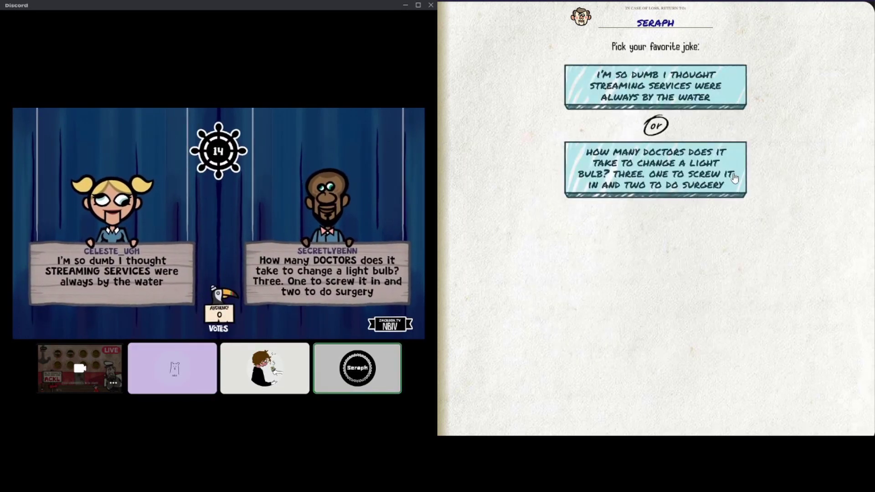
- Vote for the doctors-changing-a-light-bulb joke as favourite
{"action": "left_click", "coordinate": [682, 174]}
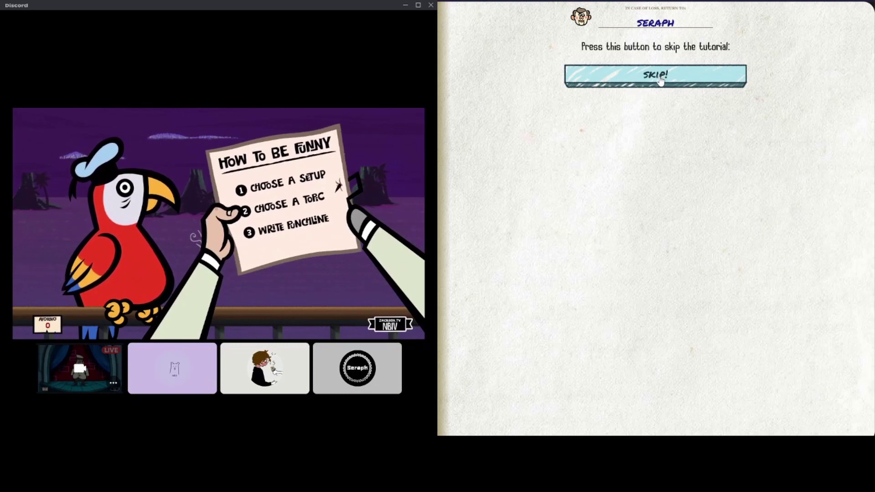
- Skip the round 2 tutorial and submit the grandma-and-deer set-up with a punchline
{"action": "left_click", "coordinate": [660, 81]}
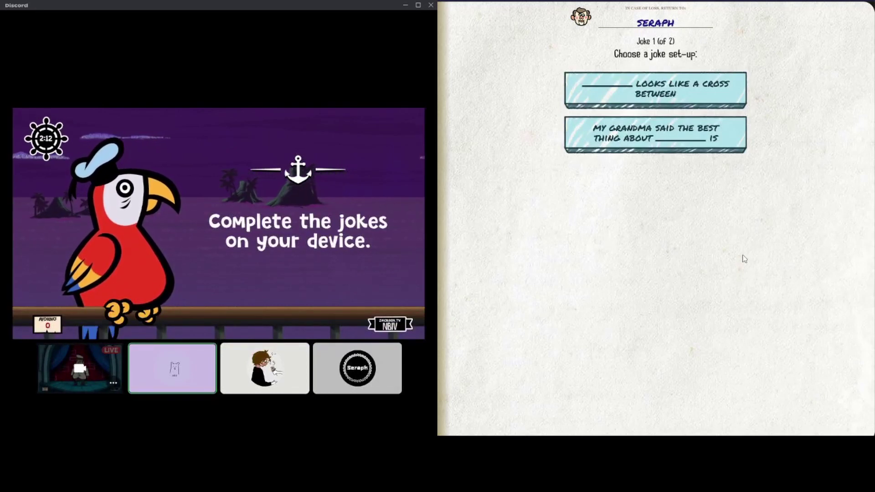
{"action": "left_click", "coordinate": [660, 138]}
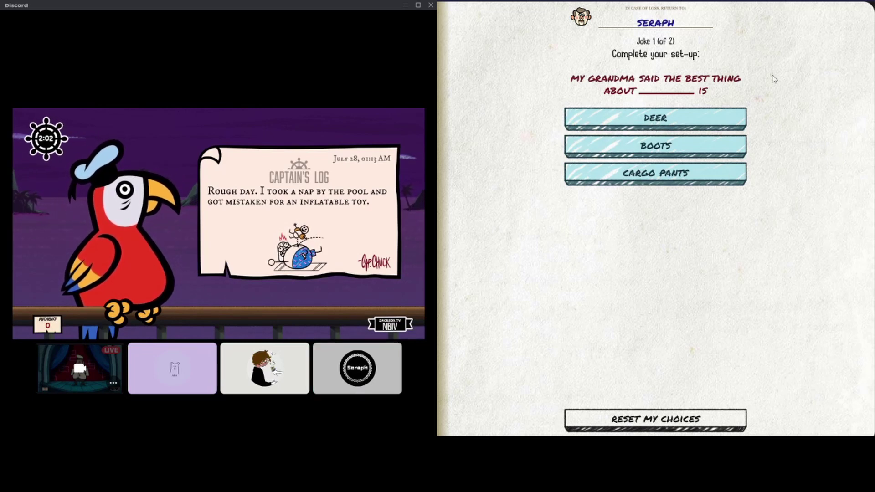
{"action": "left_click", "coordinate": [674, 124]}
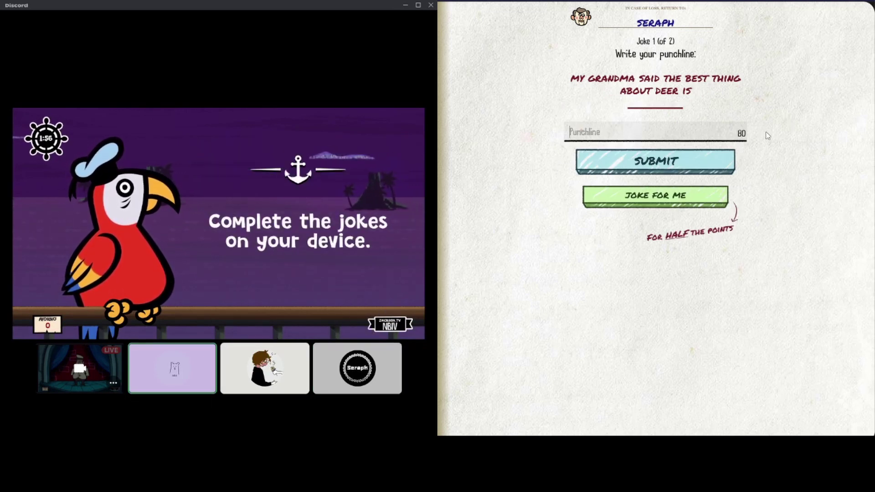
{"action": "type", "text": "I can blame them for cras"}
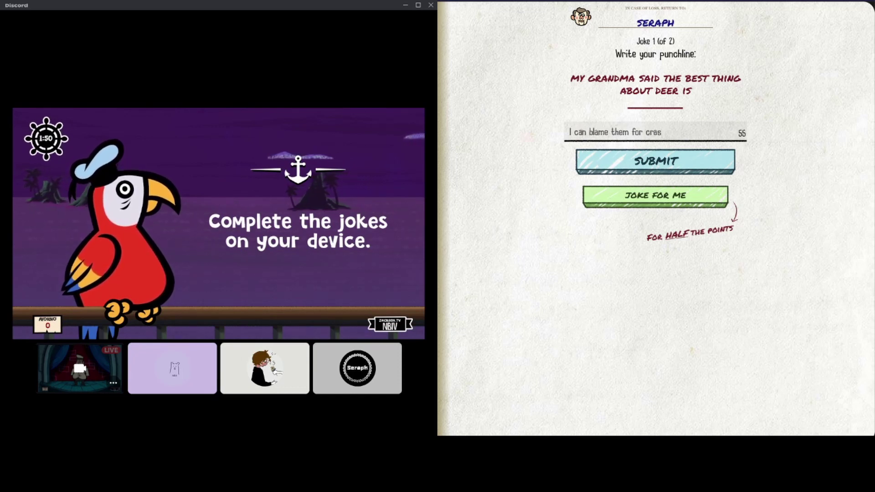
{"action": "key", "text": "Return"}
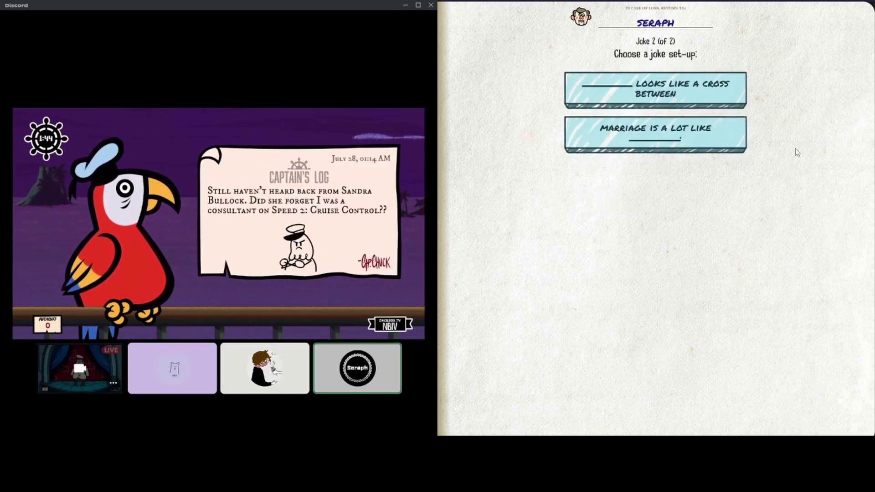
- Submit joke 2: 'Marriage is a lot like conspiracy theorists' with its punchline
{"action": "left_click", "coordinate": [647, 151]}
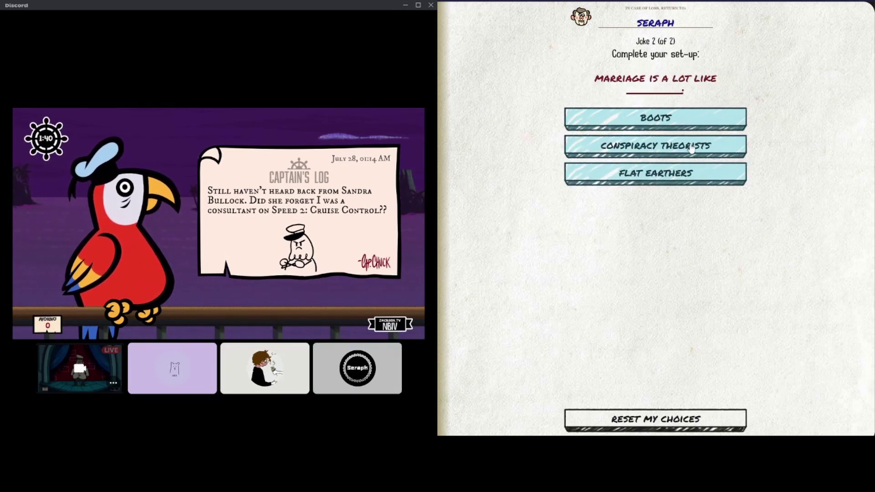
{"action": "left_click", "coordinate": [643, 151]}
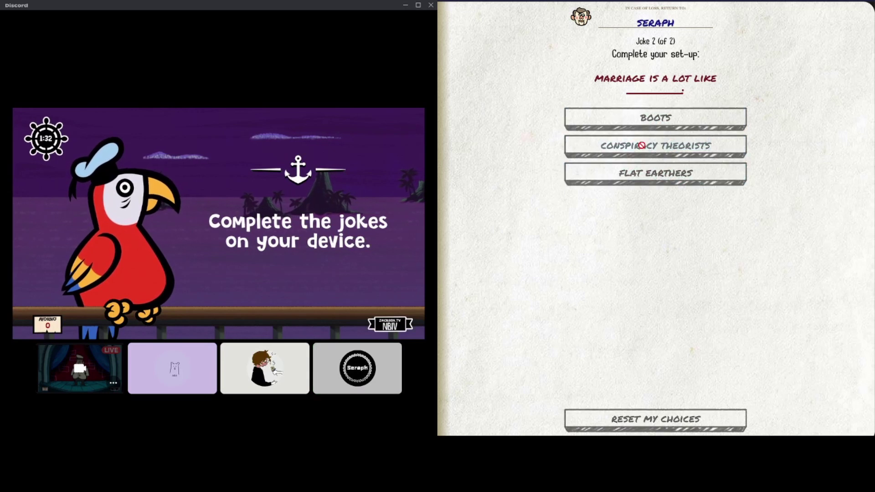
{"action": "type", "text": "You can't agree on anything"}
{"action": "key", "text": "Return"}
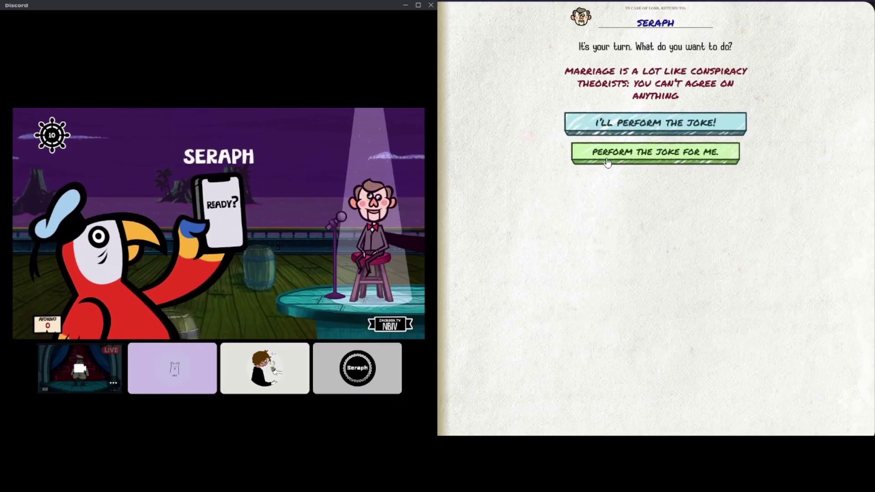
- Choose 'I'll perform the joke!' for both the marriage and deer jokes
{"action": "left_click", "coordinate": [675, 121]}
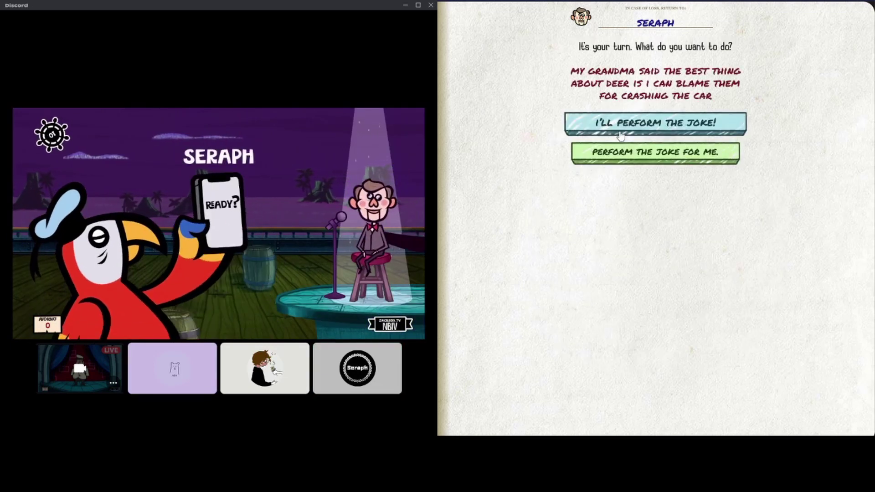
{"action": "left_click", "coordinate": [651, 123]}
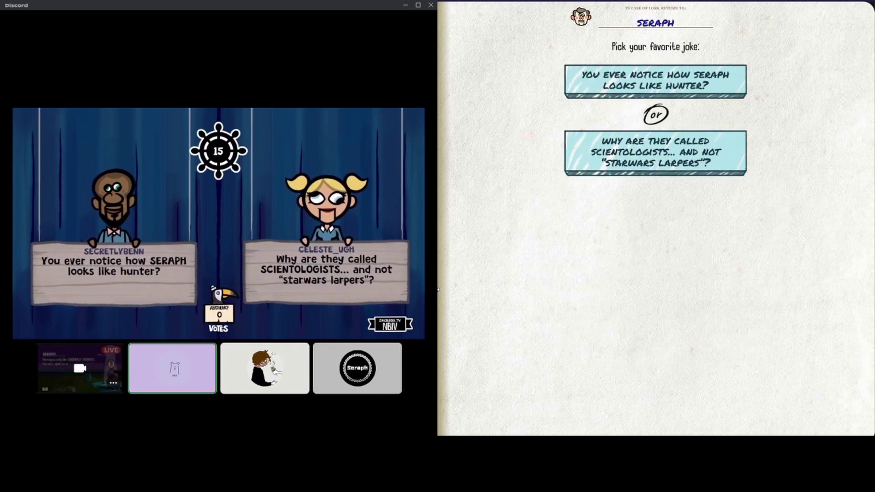
- Vote for 'You ever notice how Seraph looks like hunter?' as favourite
{"action": "left_click", "coordinate": [703, 78]}
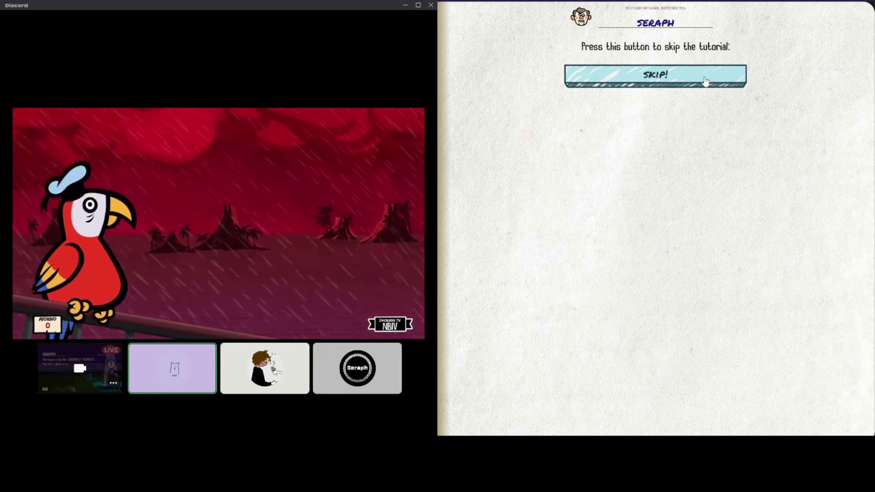
- Skip the tutorial and rewrite the 3000-point world-wars joke to end with 'Measles'
{"action": "left_click", "coordinate": [695, 80]}
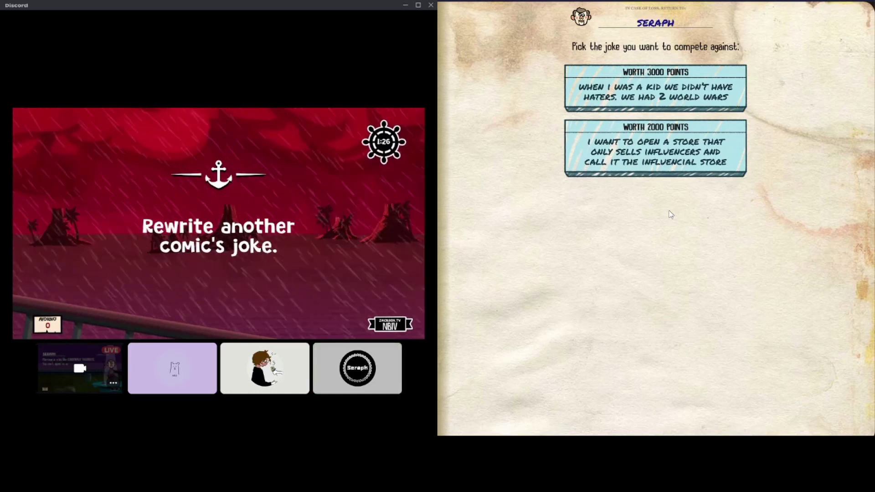
{"action": "left_click", "coordinate": [661, 96]}
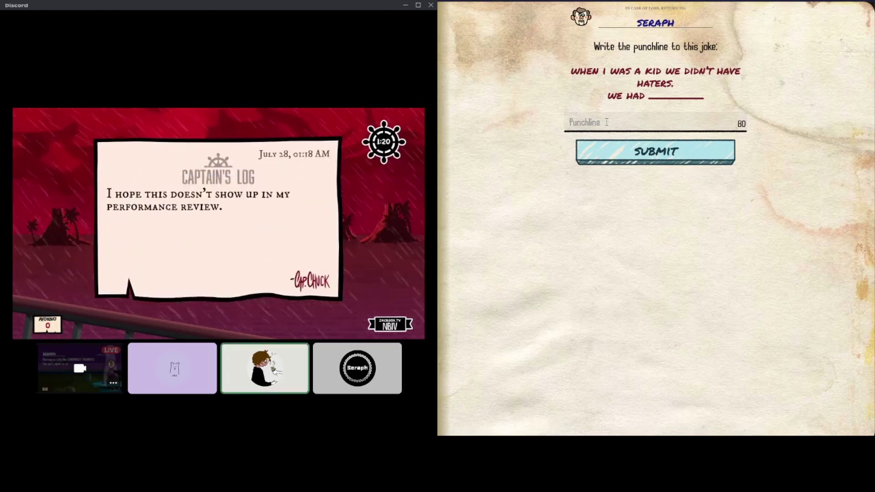
{"action": "left_click", "coordinate": [606, 122]}
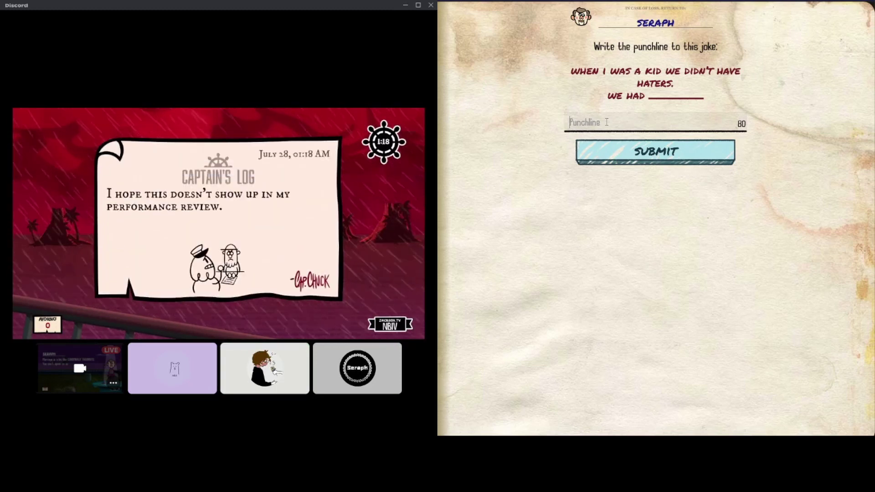
{"action": "type", "text": "Measles"}
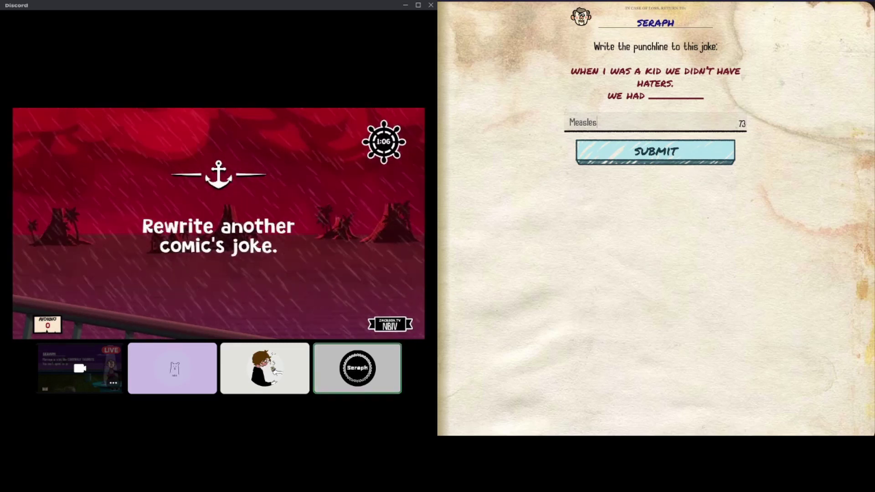
{"action": "key", "text": "Return"}
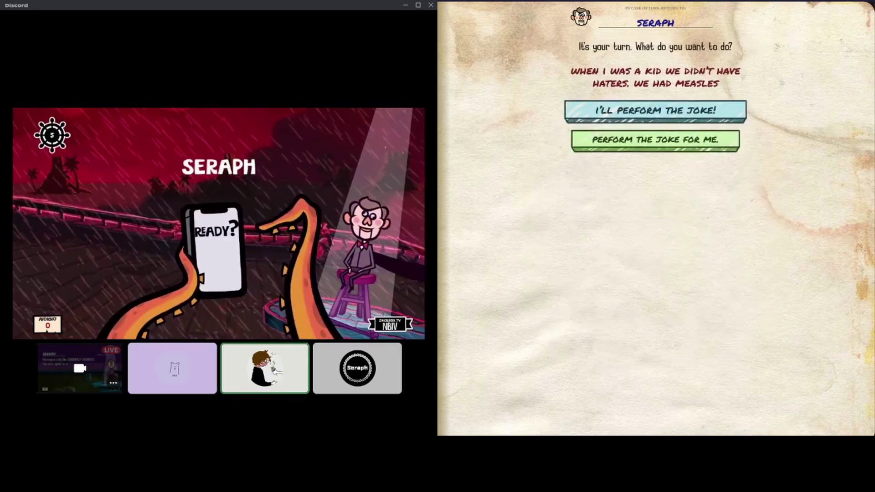
- Choose to perform the measles joke yourself
{"action": "left_click", "coordinate": [659, 106]}
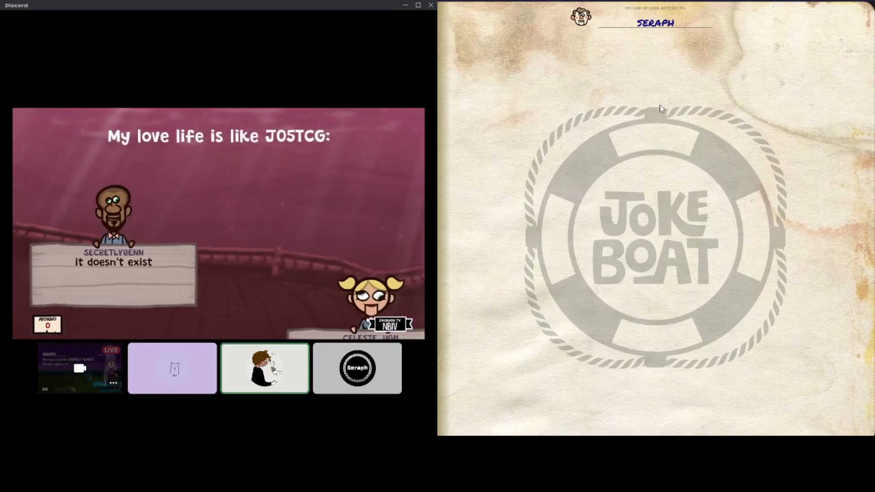
- Cast a vote on the love-life punchlines before the game ends
{"action": "left_click", "coordinate": [670, 139]}
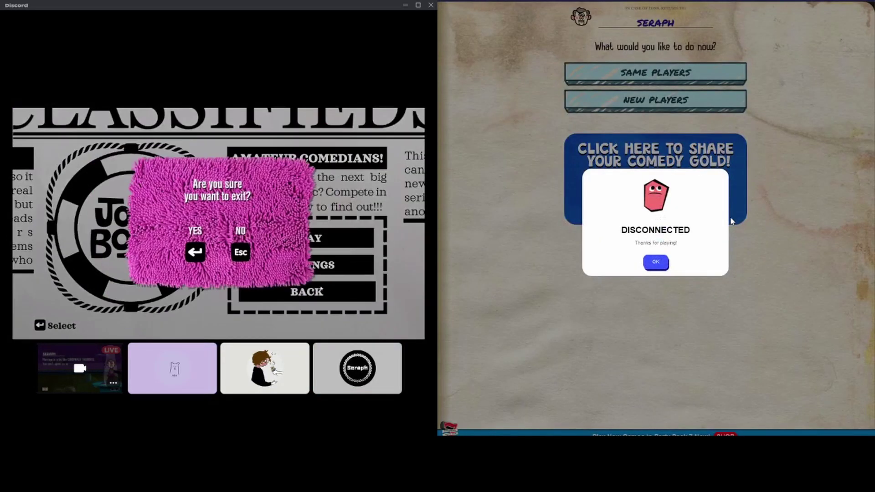
- Dismiss the disconnected notice and start entering the Dictionarium room code
{"action": "left_click", "coordinate": [656, 262]}
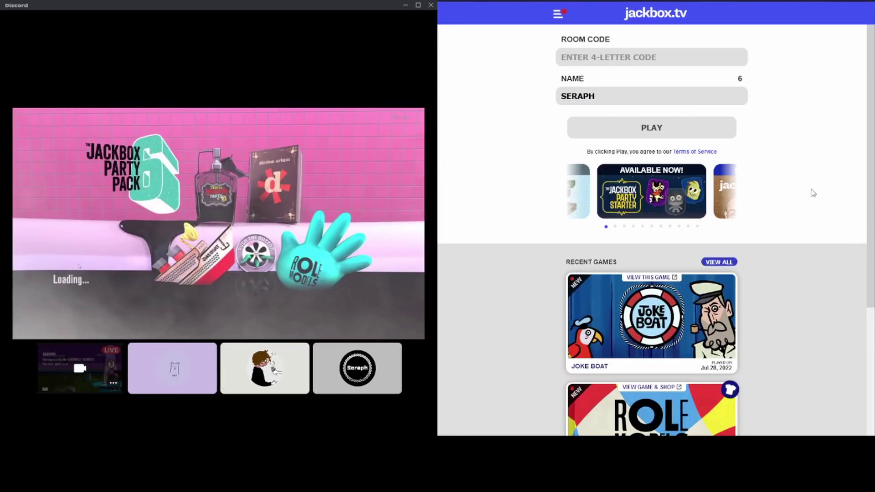
{"action": "scroll", "coordinate": [817, 206], "scroll_direction": "down", "scroll_amount": 1}
{"action": "scroll", "coordinate": [818, 206], "scroll_direction": "down", "scroll_amount": 1}
{"action": "scroll", "coordinate": [840, 312], "scroll_direction": "up", "scroll_amount": 2}
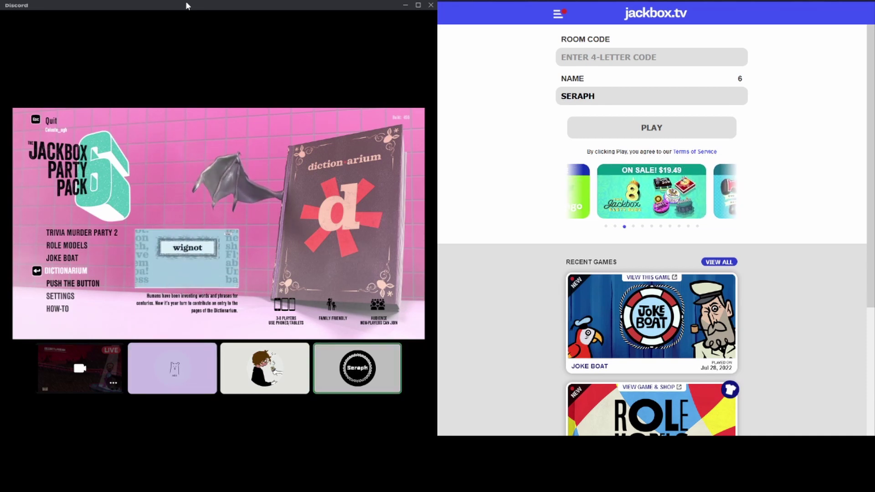
{"action": "left_click", "coordinate": [609, 53]}
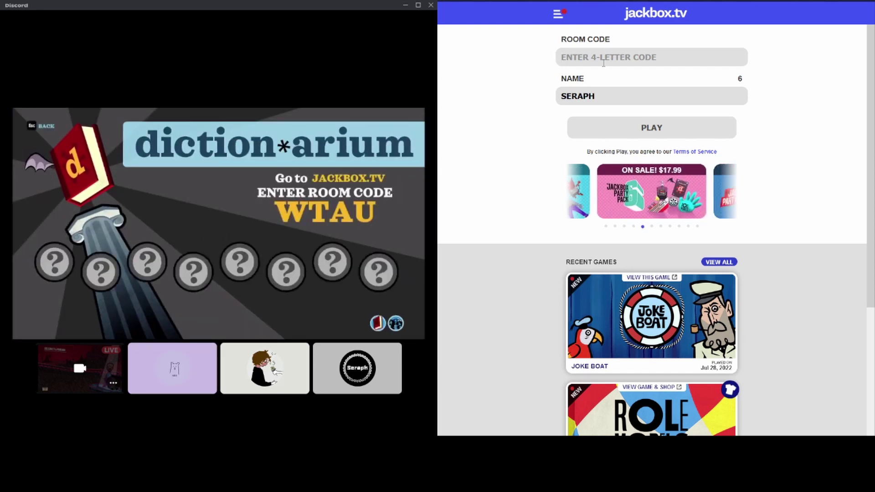
{"action": "type", "text": "WT"}
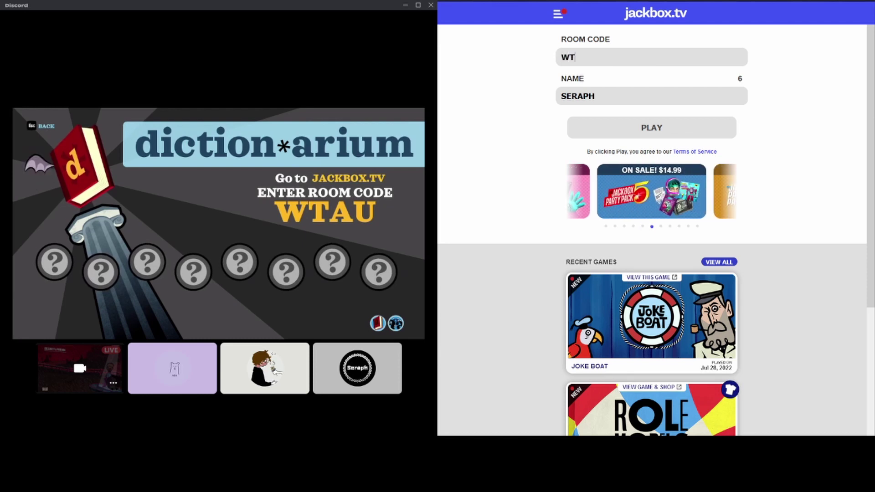
{"action": "type", "text": "AU"}
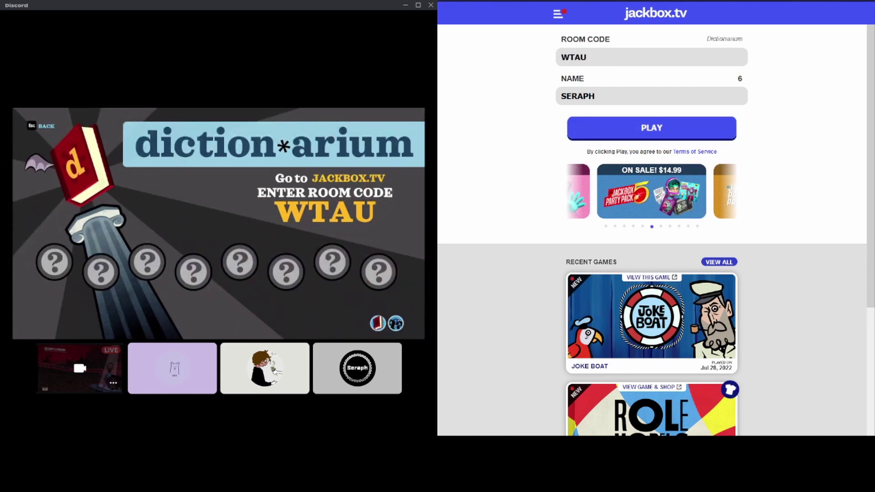
- Join Dictionarium room WTAU as SERAPH
{"action": "key", "text": "Return"}
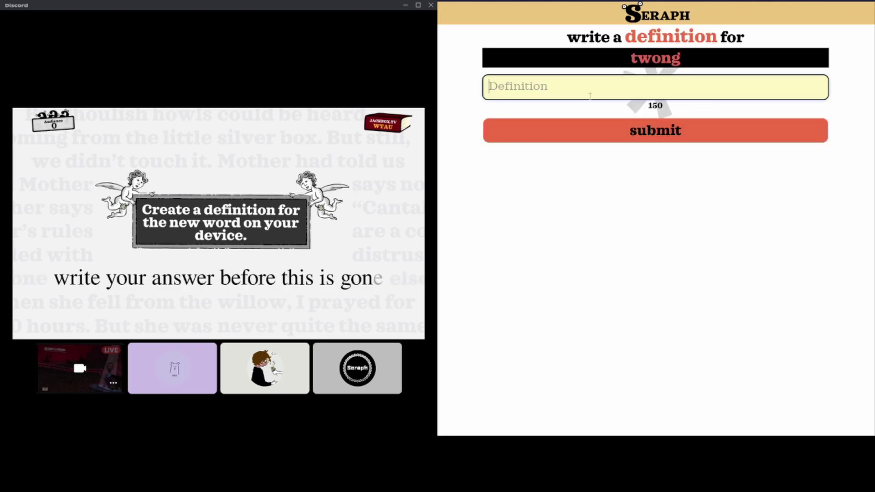
{"action": "type", "text": "A ton"}
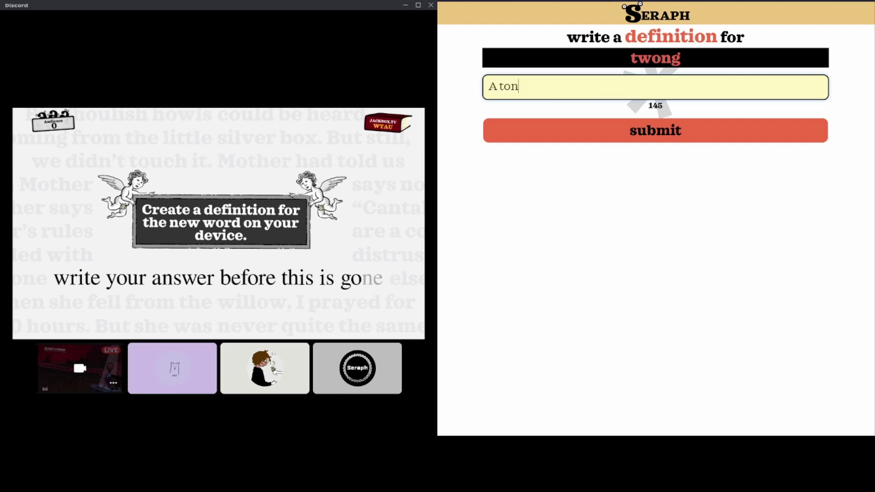
{"action": "type", "text": "many"}
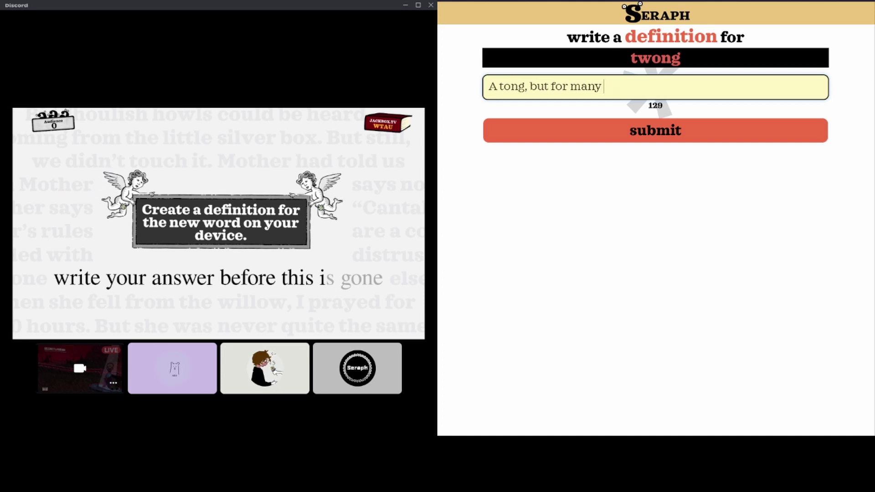
- Fix the wording, drop the comma after 'A tong', and submit 'A tong for people with four hands'
{"action": "key", "text": "BackSpace"}
{"action": "key", "text": "BackSpace"}
{"action": "key", "text": "BackSpace"}
{"action": "type", "text": "people with"}
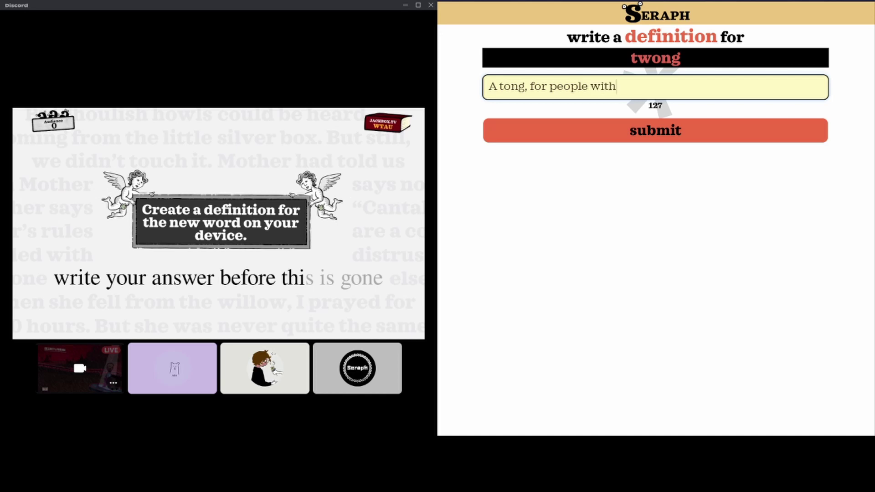
{"action": "type", "text": " four hands"}
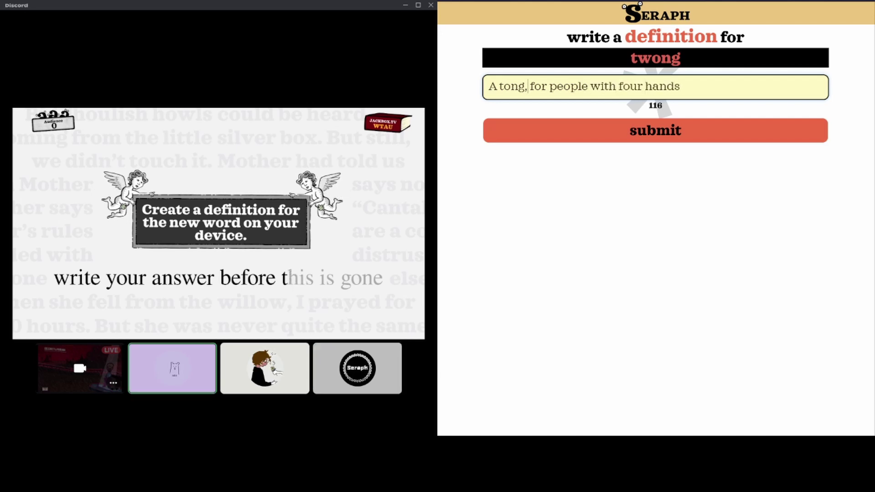
{"action": "key", "text": "BackSpace"}
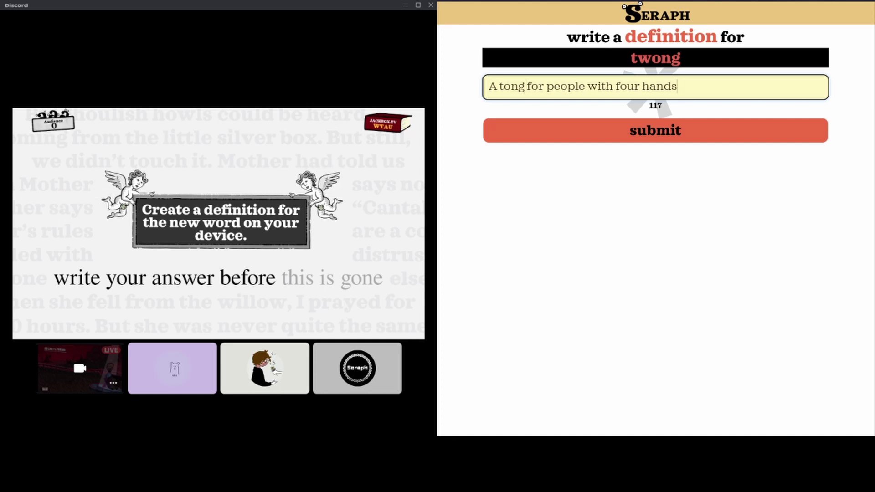
{"action": "key", "text": "Return"}
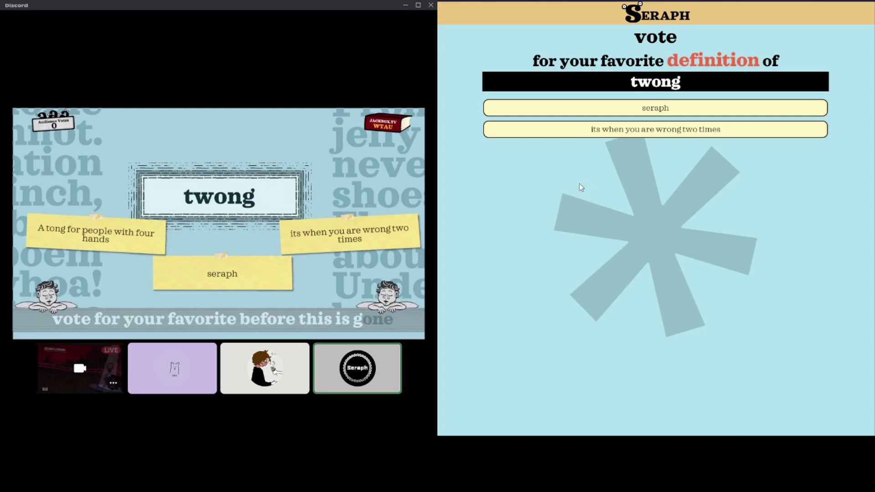
- Vote for the 'its when you are wrong two times' definition of twong
{"action": "left_click", "coordinate": [625, 132]}
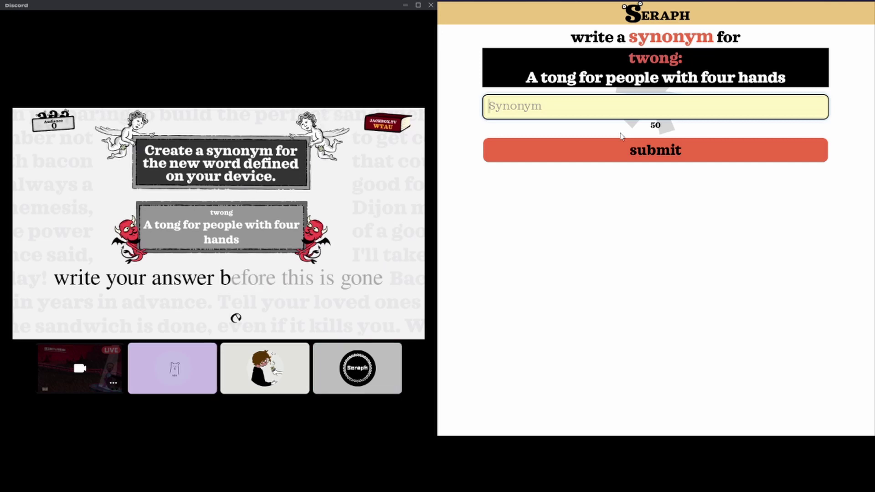
{"action": "type", "text": "tong"}
- Clear the half-typed synonym and submit 'tongses' for twong
{"action": "key", "text": "ctrl+BackSpace"}
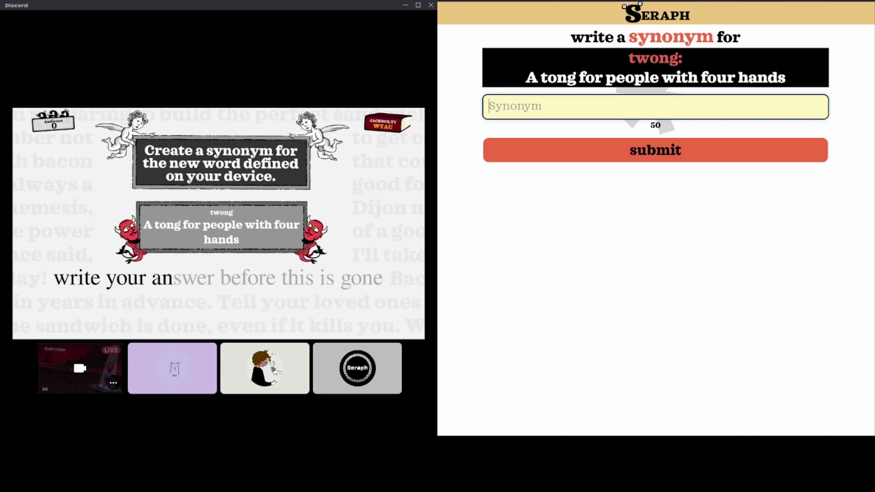
{"action": "type", "text": "tongs"}
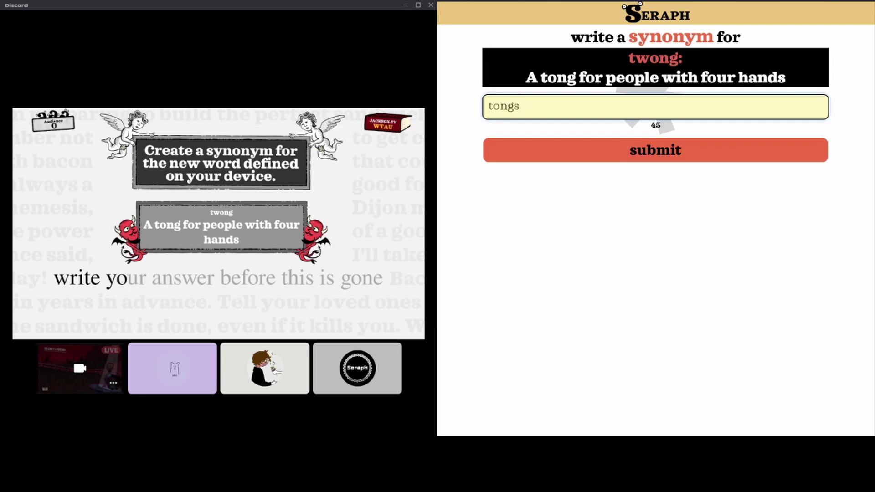
{"action": "type", "text": "es"}
{"action": "key", "text": "Return"}
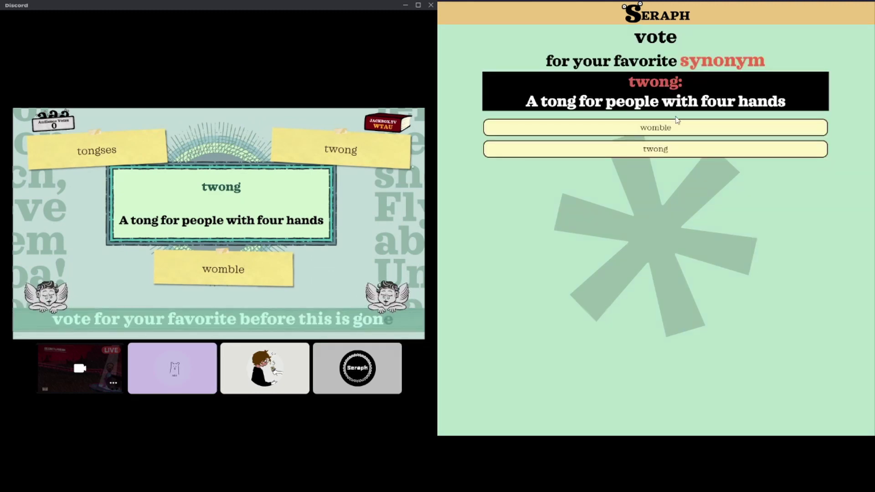
- Vote for 'twong' as the favorite synonym
{"action": "left_click", "coordinate": [653, 152]}
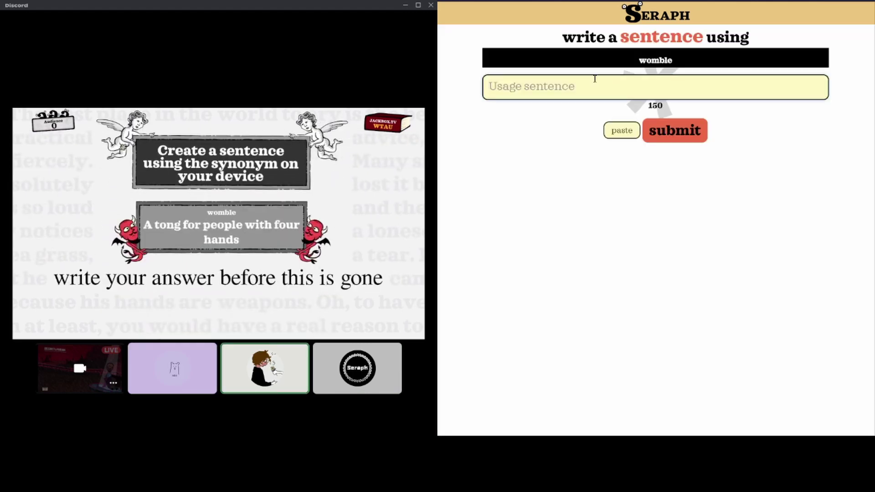
{"action": "type", "text": "I li"}
{"action": "type", "text": "eft my w"}
{"action": "type", "text": "n the oven and it"}
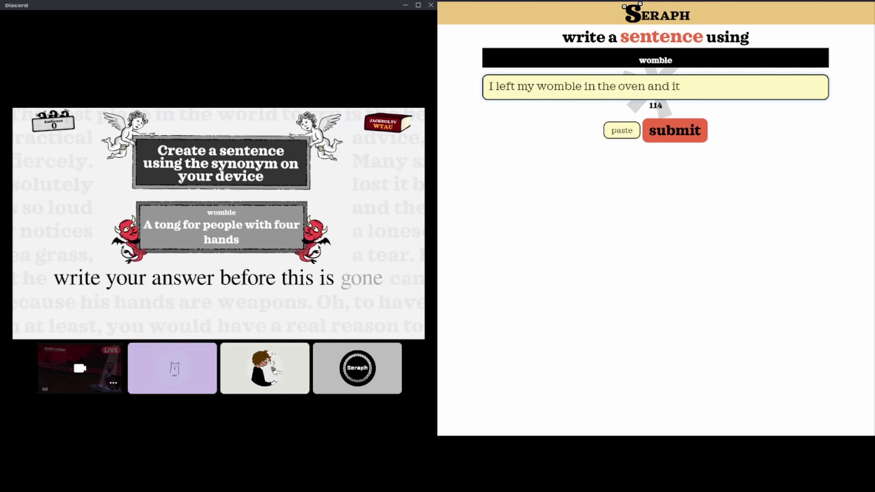
- Fix typos and submit 'I left my womble on the stove and it melted and smelt terrible'
{"action": "key", "text": "BackSpace"}
{"action": "key", "text": "BackSpace"}
{"action": "key", "text": "BackSpace"}
{"action": "key", "text": "BackSpace"}
{"action": "key", "text": "BackSpace"}
{"action": "key", "text": "BackSpace"}
{"action": "type", "text": "on t"}
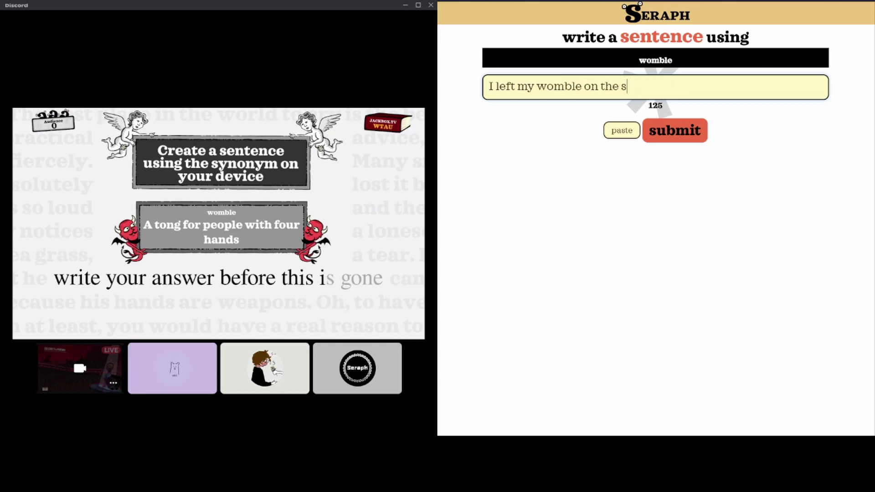
{"action": "type", "text": "tove and it"}
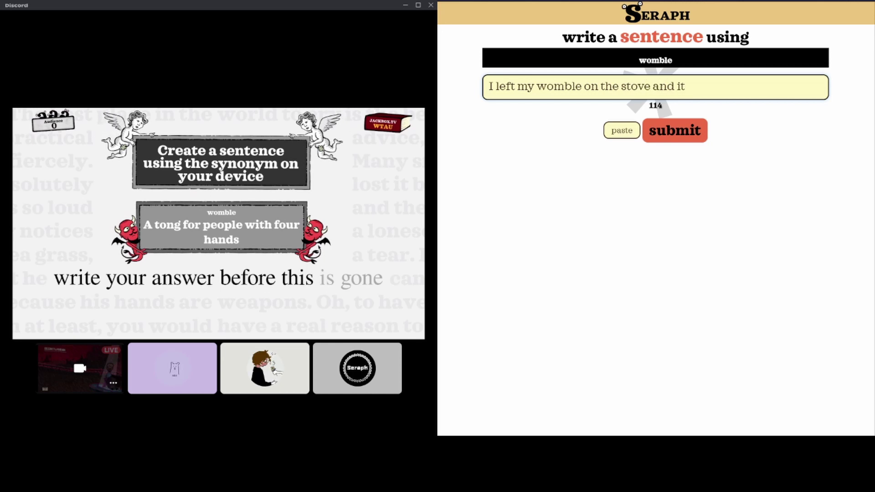
{"action": "type", "text": " melted. It"}
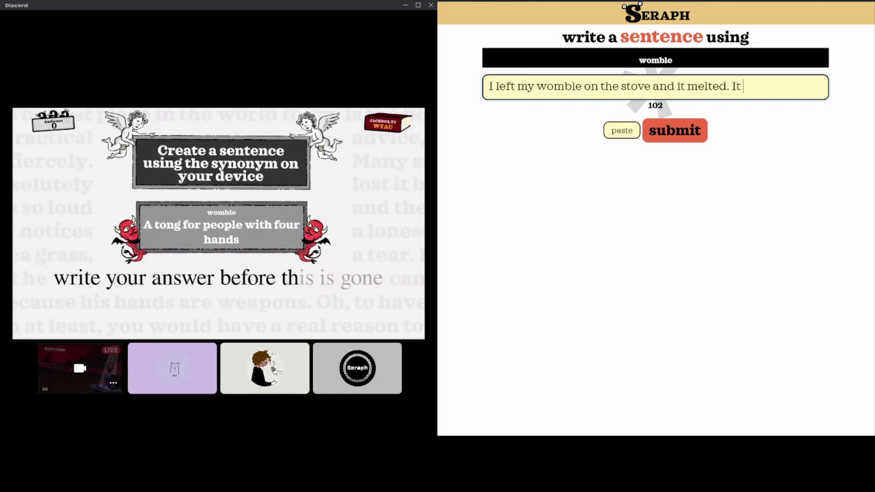
{"action": "type", "text": "sm"}
{"action": "key", "text": "BackSpace"}
{"action": "key", "text": "BackSpace"}
{"action": "key", "text": "BackSpace"}
{"action": "key", "text": "BackSpace"}
{"action": "key", "text": "BackSpace"}
{"action": "key", "text": "BackSpace"}
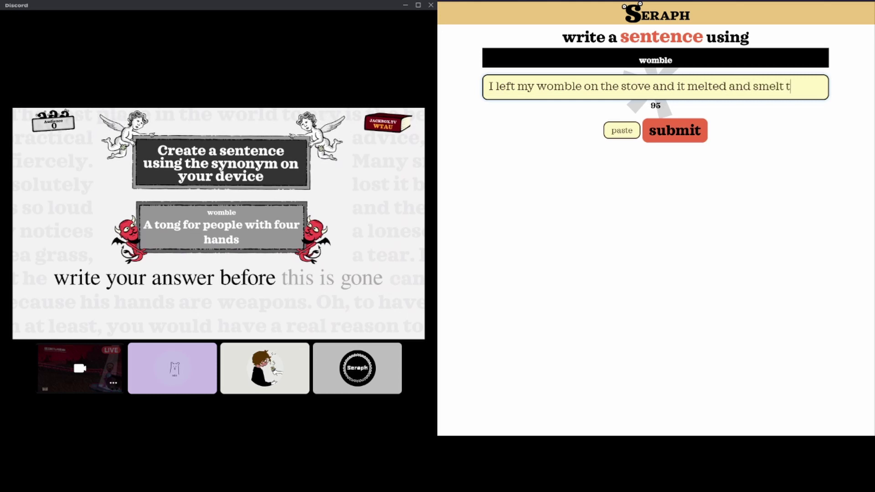
{"action": "type", "text": "errible"}
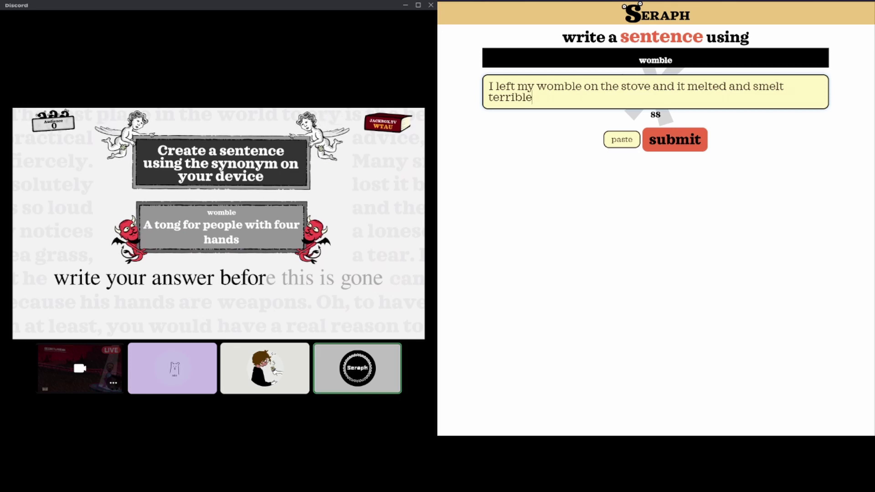
{"action": "key", "text": "Return"}
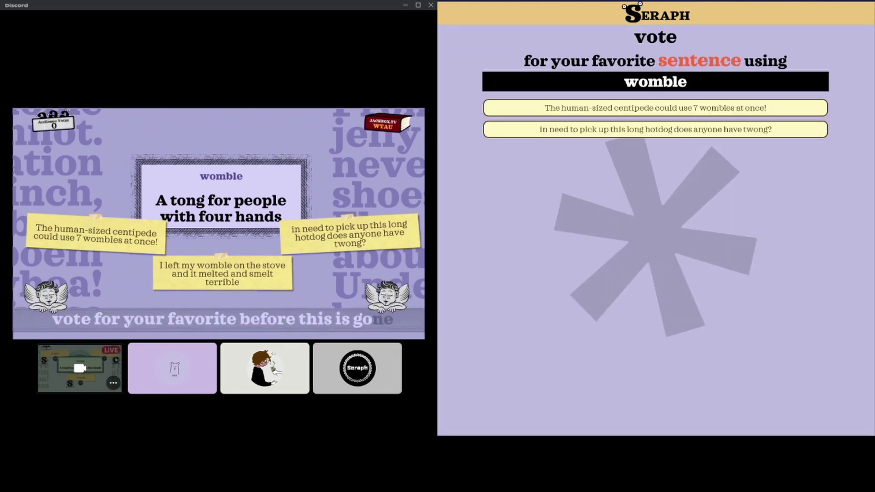
- Vote for the human-sized centipede sentence and the long hotdog sentence
{"action": "left_click", "coordinate": [756, 107]}
{"action": "left_click", "coordinate": [772, 130]}
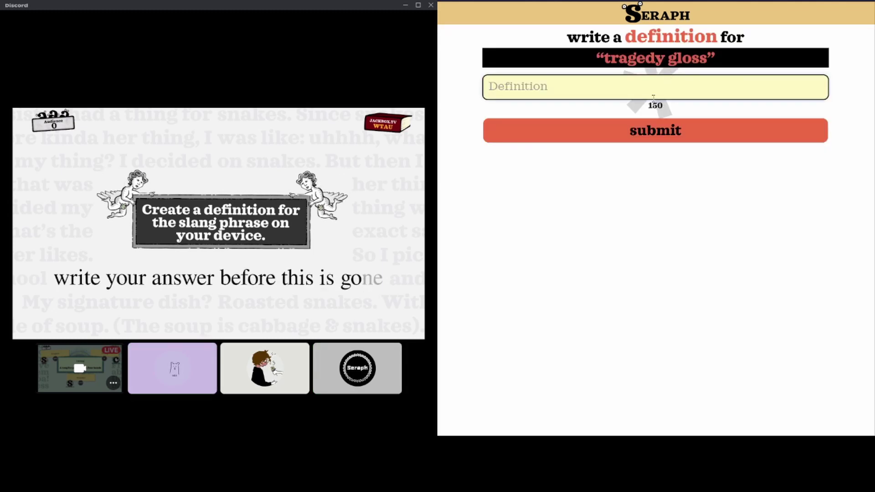
{"action": "type", "text": "When someone slips on water left on the f"}
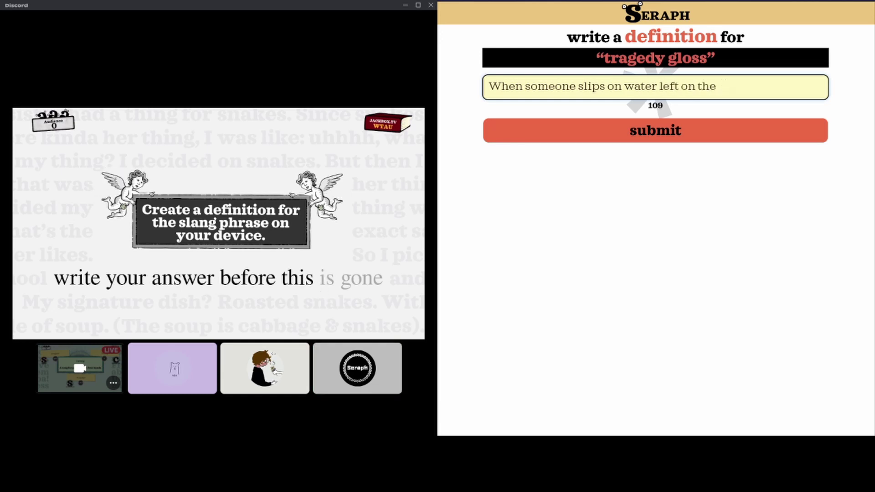
{"action": "type", "text": "floor by "}
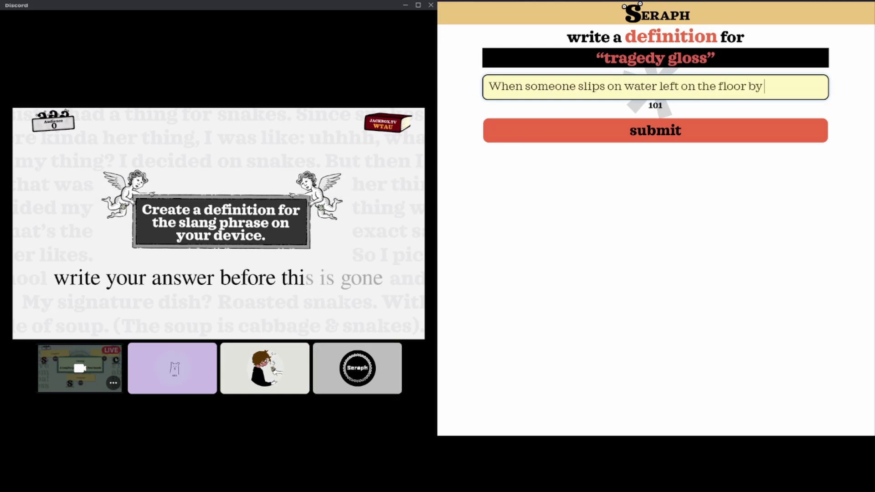
{"action": "type", "text": "someones"}
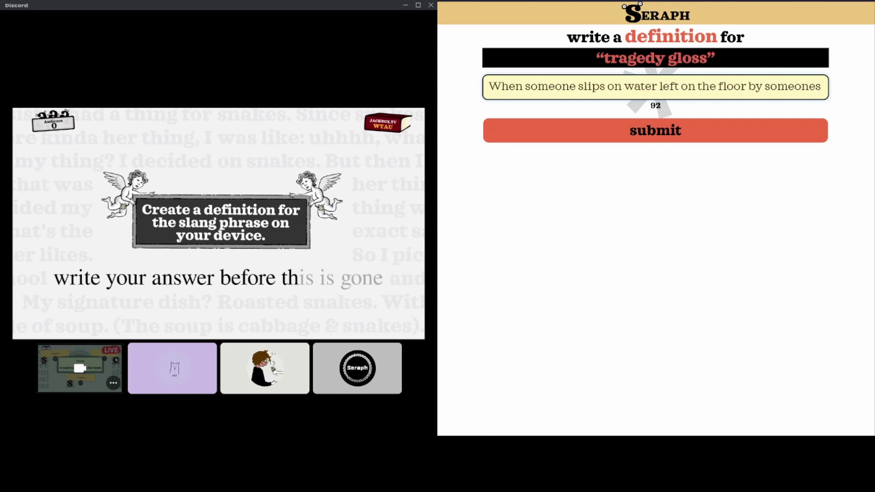
- Rewrite the last words and submit the tragedy gloss definition about slipping on one's own tears
{"action": "key", "text": "ctrl+BackSpace"}
{"action": "type", "text": "someone"}
{"action": "key", "text": "ctrl+BackSpace"}
{"action": "type", "text": "their own tears"}
{"action": "key", "text": "Return"}
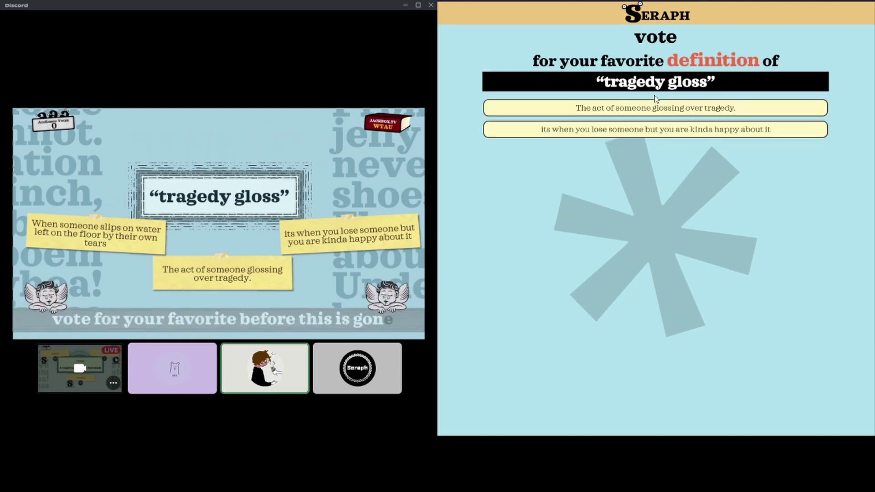
- Vote for the losing-someone-but-happy definition of tragedy gloss
{"action": "left_click", "coordinate": [679, 129]}
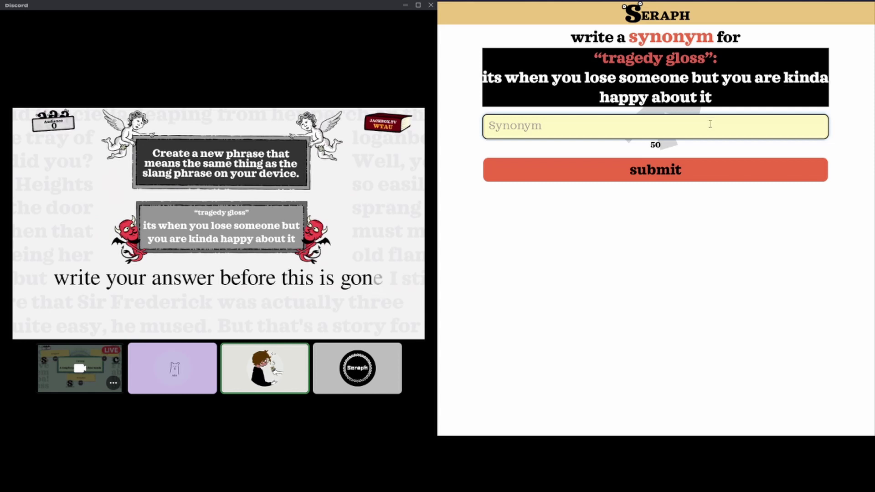
- Correct the answer to read 'Had (Happy Sad)' with a capital H in Happy and submit it
{"action": "left_click", "coordinate": [710, 124]}
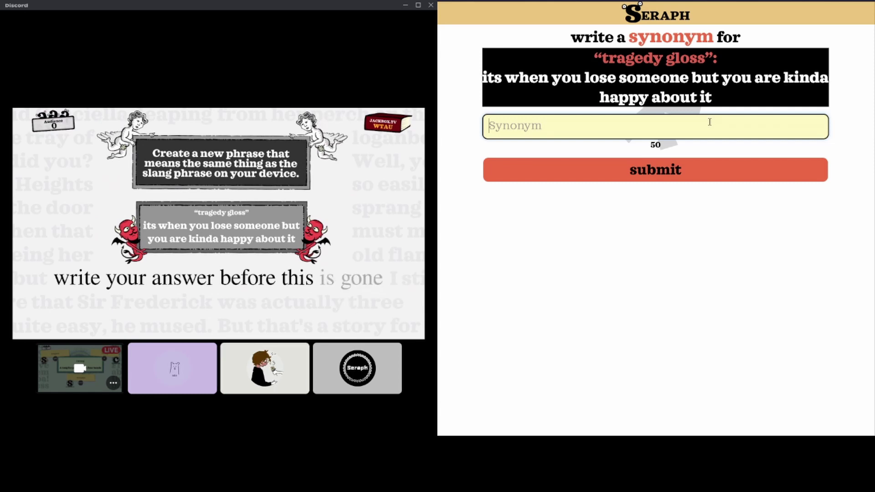
{"action": "type", "text": "Had ("}
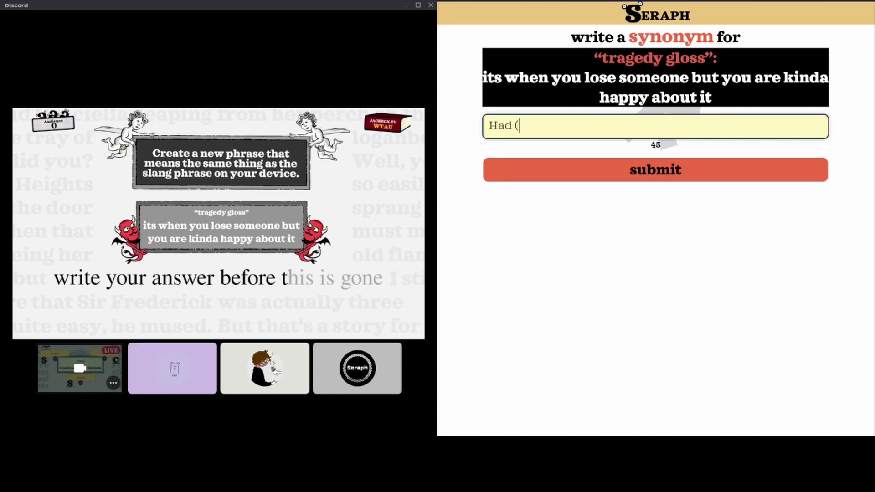
{"action": "key", "text": "BackSpace"}
{"action": "type", "text": "H"}
{"action": "key", "text": "BackSpace"}
{"action": "type", "text": "(happy"}
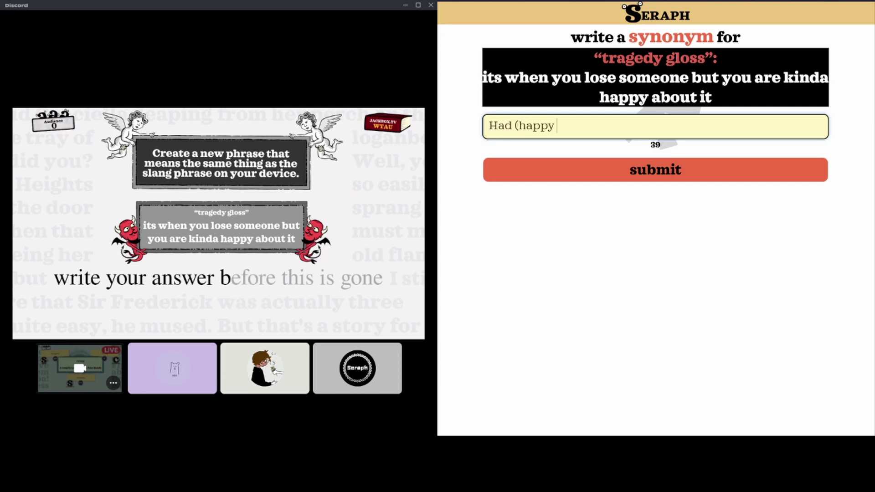
{"action": "key", "text": "Left"}
{"action": "key", "text": "Left"}
{"action": "key", "text": "Left"}
{"action": "key", "text": "shift+Right"}
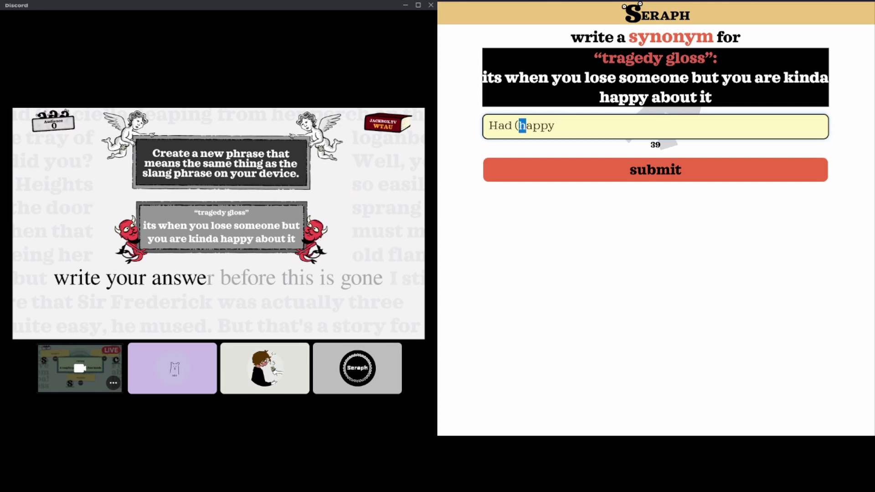
{"action": "type", "text": "H"}
{"action": "key", "text": "End"}
{"action": "type", "text": "Sad)"}
{"action": "key", "text": "Return"}
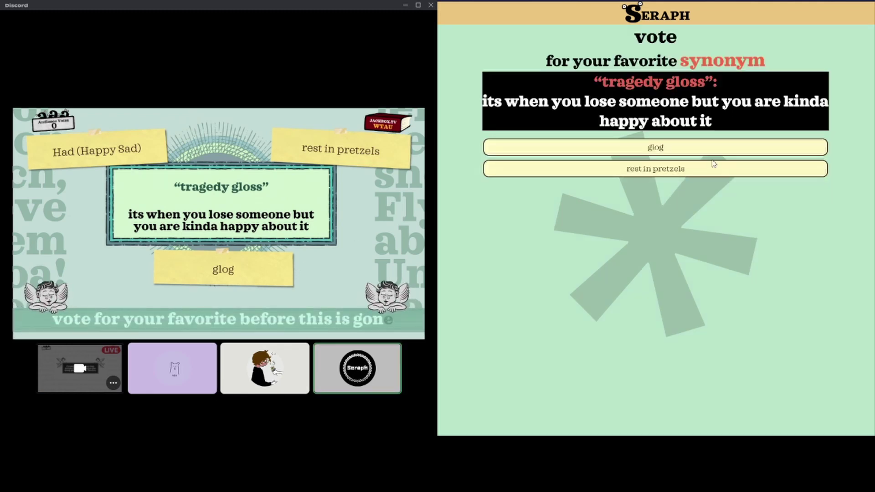
- Vote 'glog' as favourite synonym and give it a like
{"action": "left_click", "coordinate": [686, 151]}
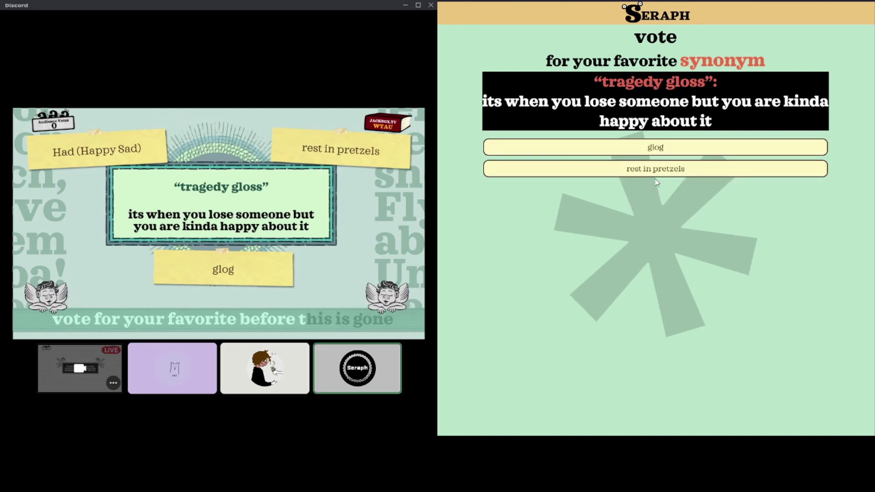
{"action": "left_click", "coordinate": [658, 169]}
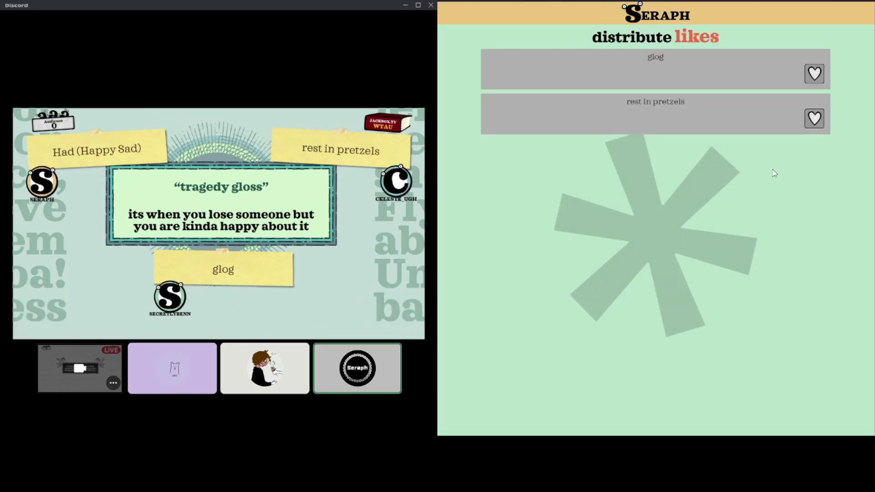
{"action": "left_click", "coordinate": [815, 74]}
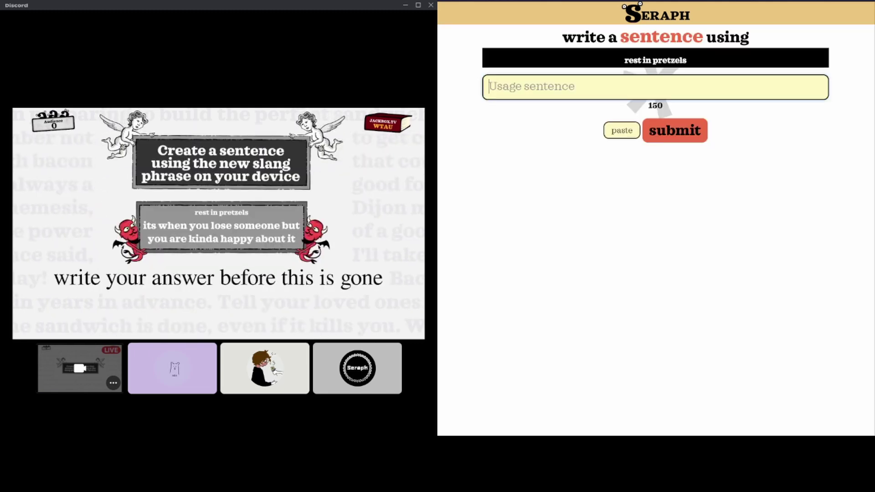
{"action": "type", "text": "Someon"}
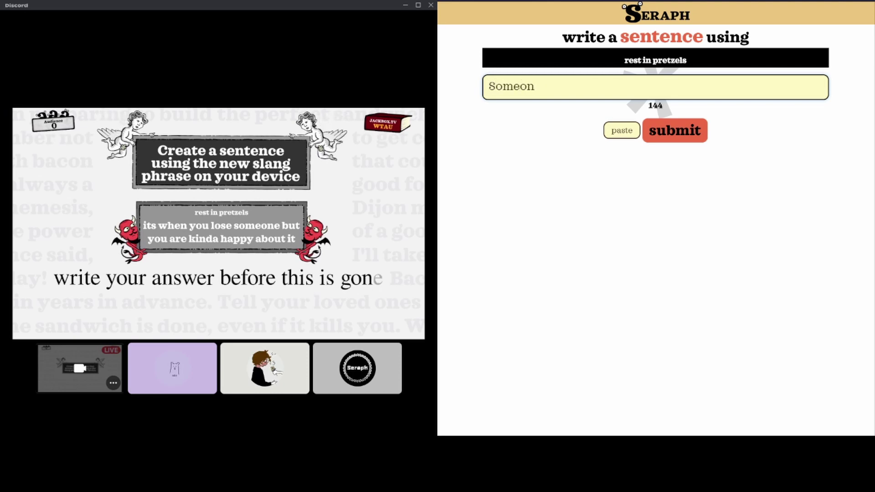
- Rewrite the 'Rest in pretzels' usage sentence, remove the stray asterisk, and submit it
{"action": "key", "text": "BackSpace"}
{"action": "key", "text": "BackSpace"}
{"action": "key", "text": "BackSpace"}
{"action": "type", "text": "I heard your mean friend died"}
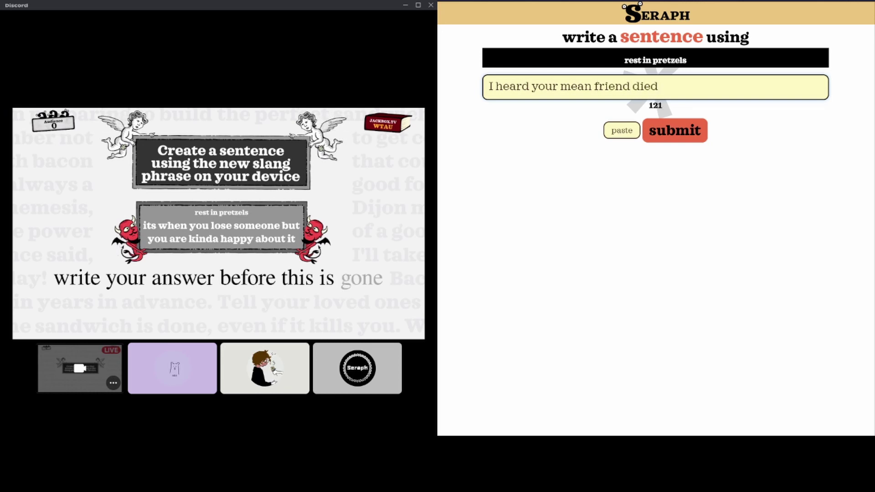
{"action": "type", "text": ". Rest in pretzels for them*"}
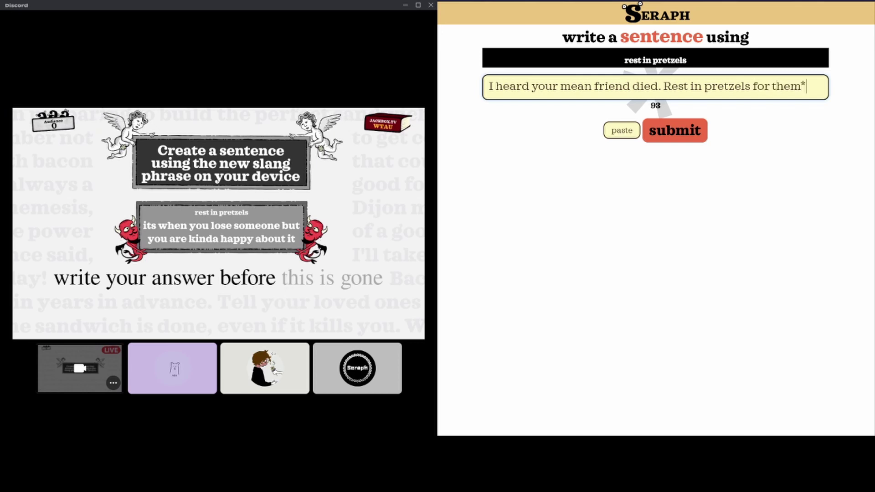
{"action": "key", "text": "BackSpace"}
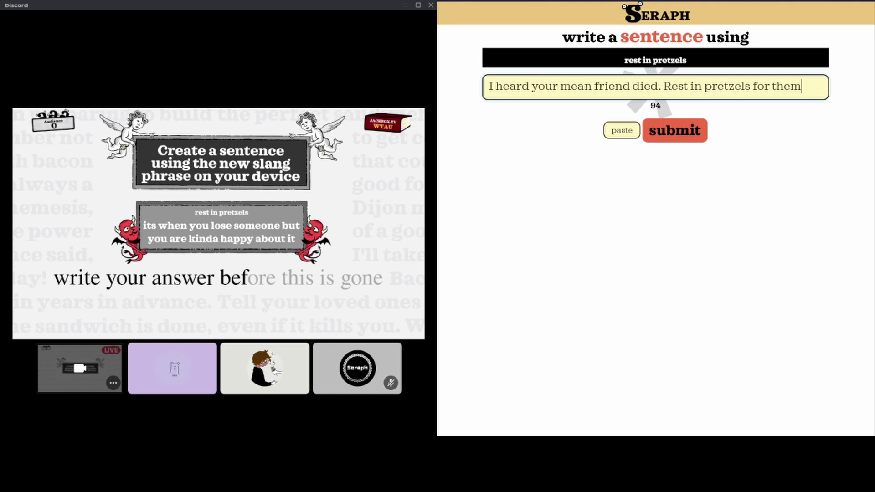
{"action": "key", "text": "Return"}
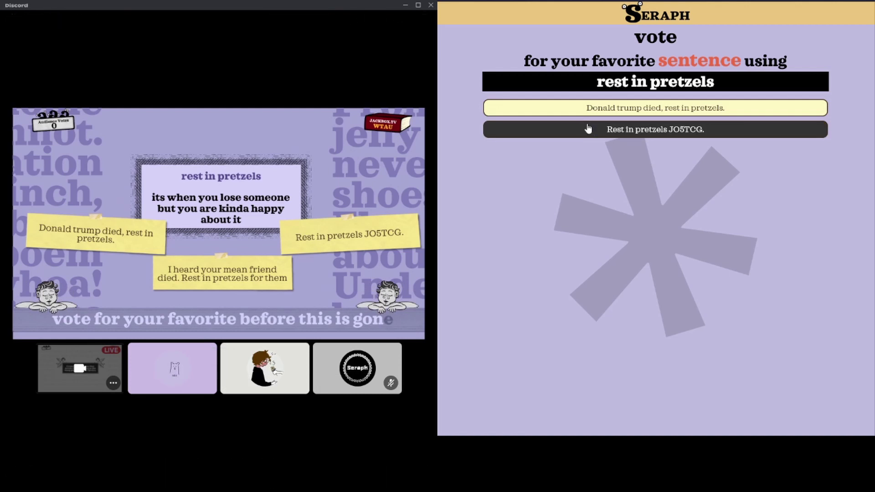
- Vote for the second 'Rest in pretzels' sentence and leave likes on both rival sentences
{"action": "left_click", "coordinate": [584, 136]}
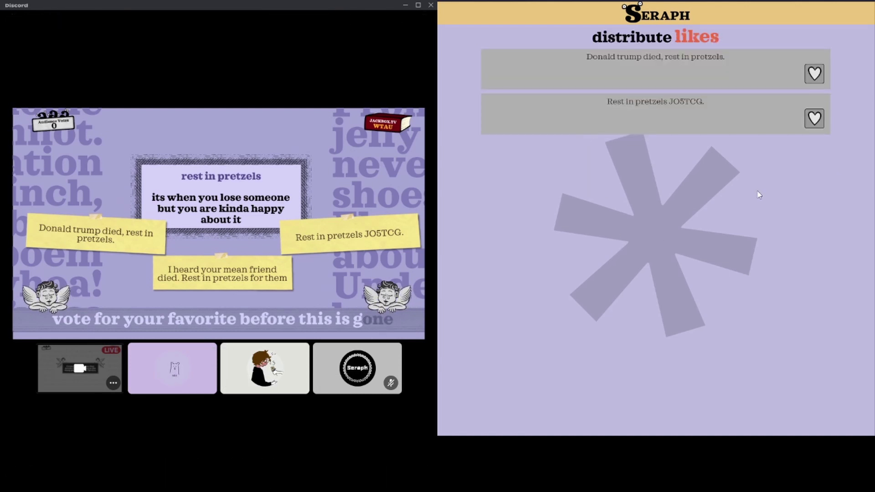
{"action": "left_click", "coordinate": [814, 74]}
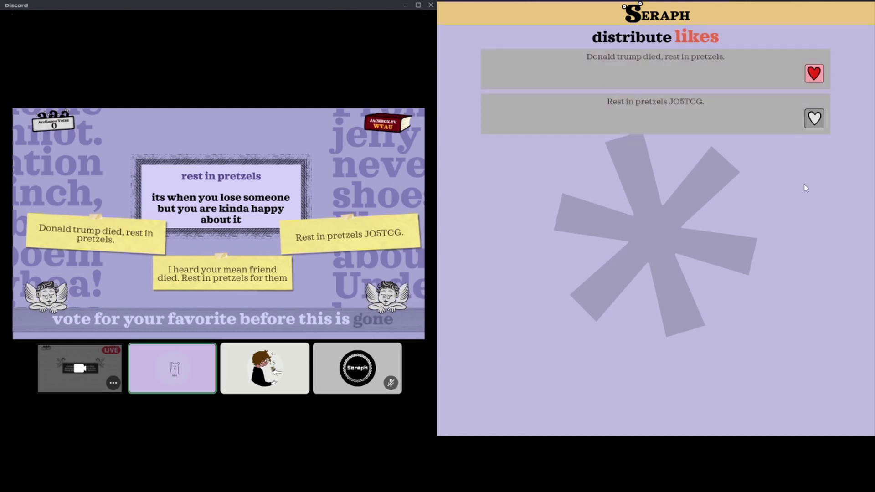
{"action": "left_click", "coordinate": [814, 119]}
{"action": "left_click", "coordinate": [814, 119]}
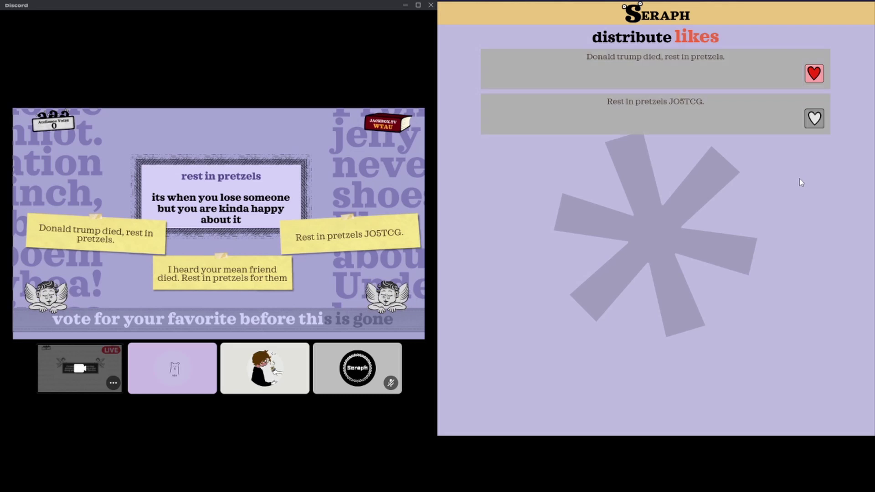
{"action": "left_click", "coordinate": [815, 118]}
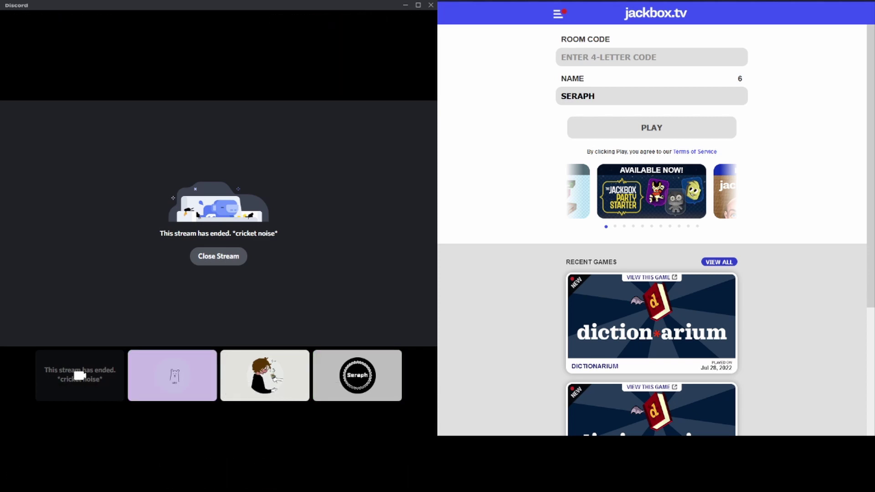
- Cycle the join-page carousel to the last promotional slide, then back to the first
{"action": "left_click", "coordinate": [670, 226]}
{"action": "left_click", "coordinate": [698, 227]}
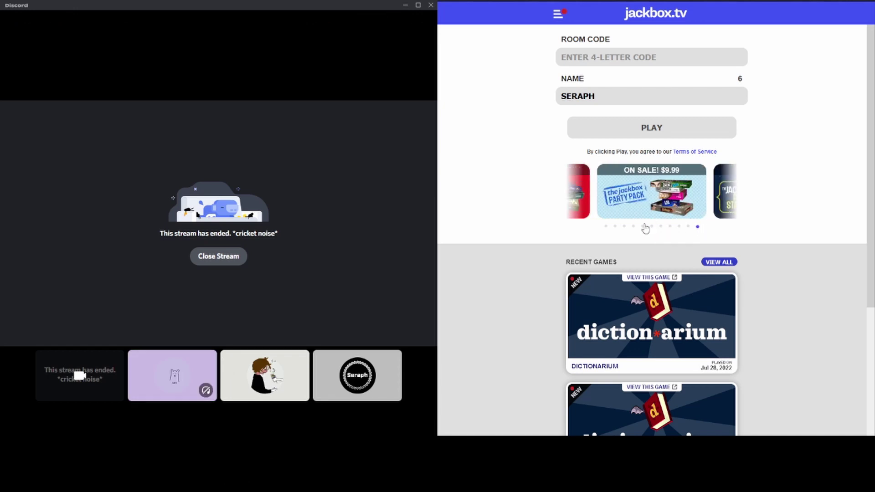
{"action": "left_click", "coordinate": [606, 227]}
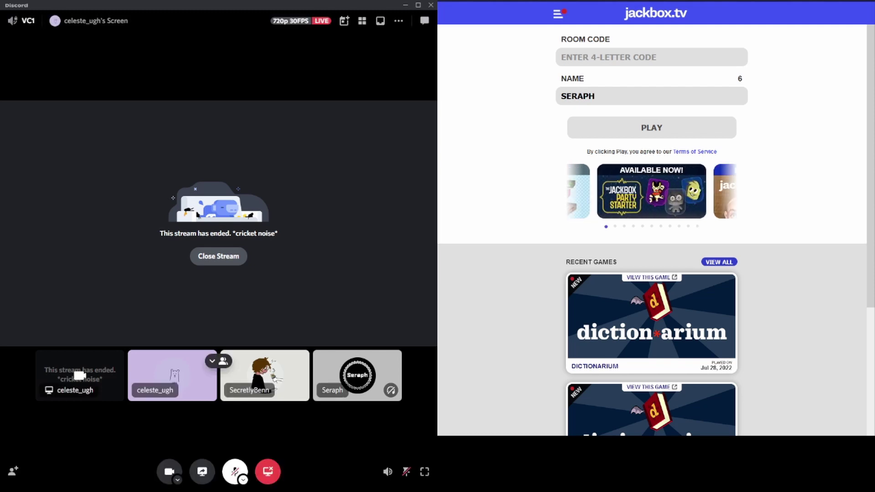
{"action": "left_click", "coordinate": [264, 381]}
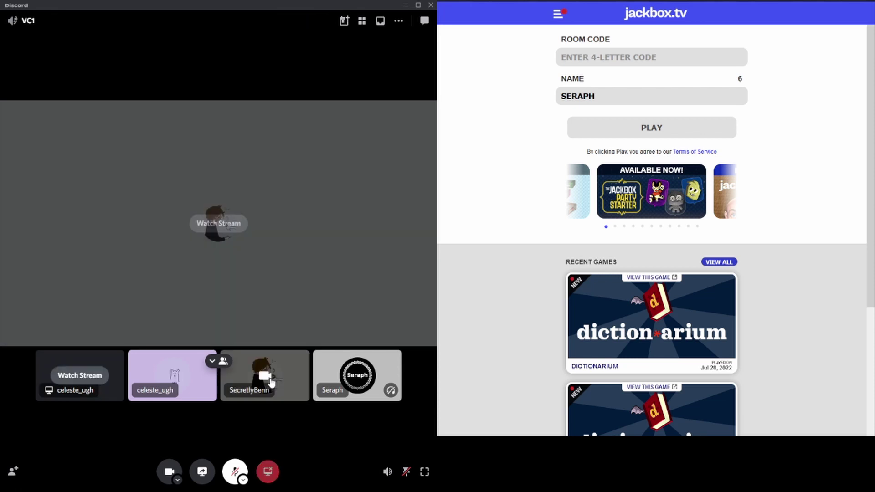
{"action": "right_click", "coordinate": [246, 377]}
{"action": "left_click", "coordinate": [305, 199]}
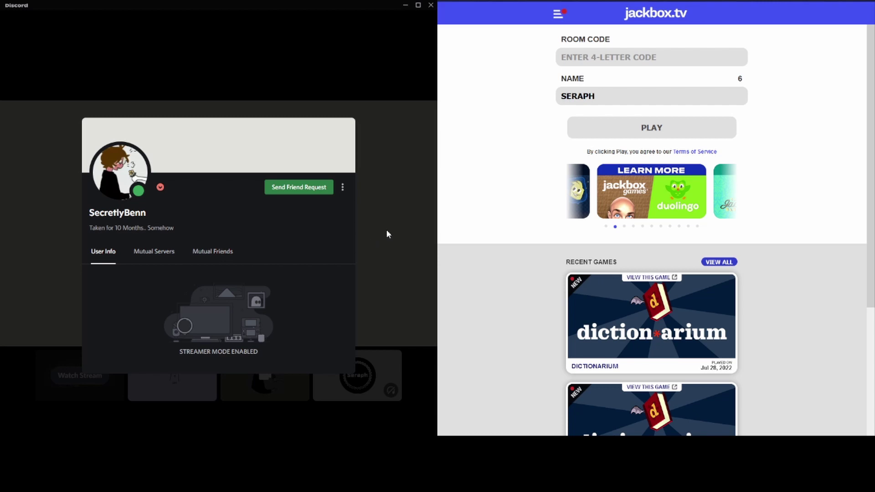
{"action": "left_click", "coordinate": [386, 230]}
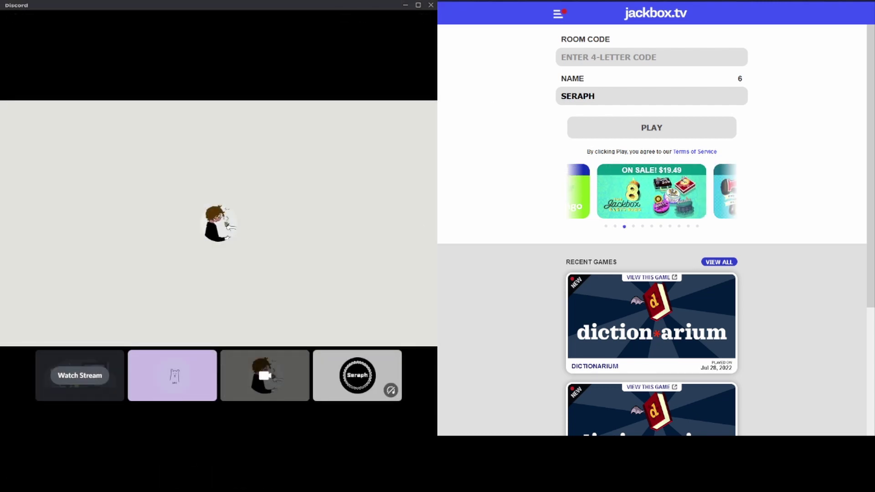